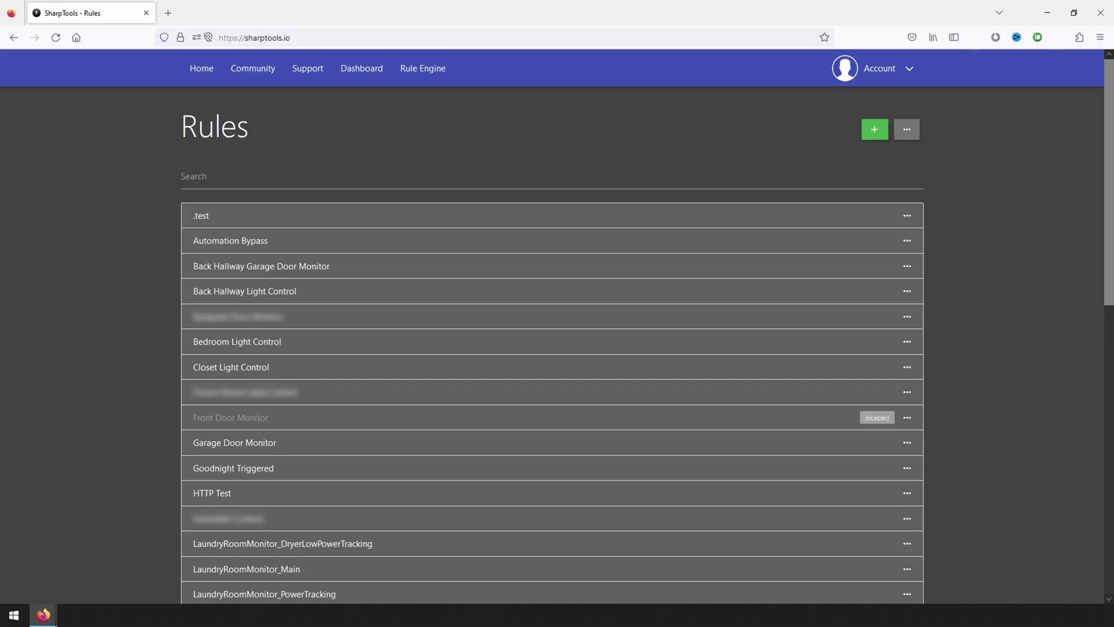
# Create a new rule named "Kitchen Light Control" and add a device event trigger to it
pyautogui.click(870, 137)
pyautogui.write('Kitchen Light Control')
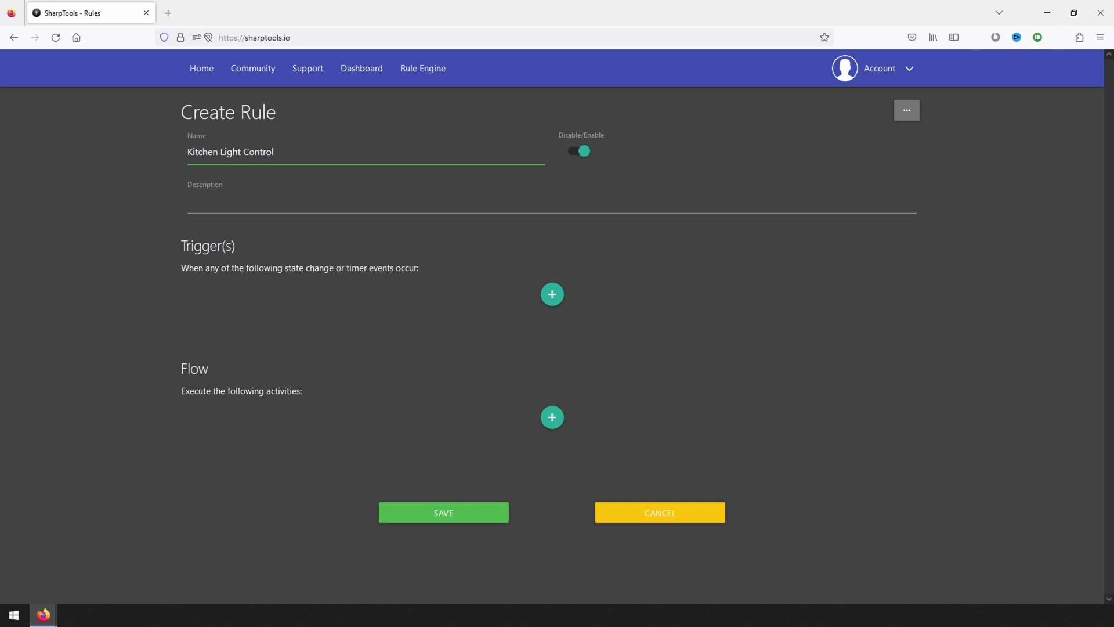
pyautogui.click(563, 295)
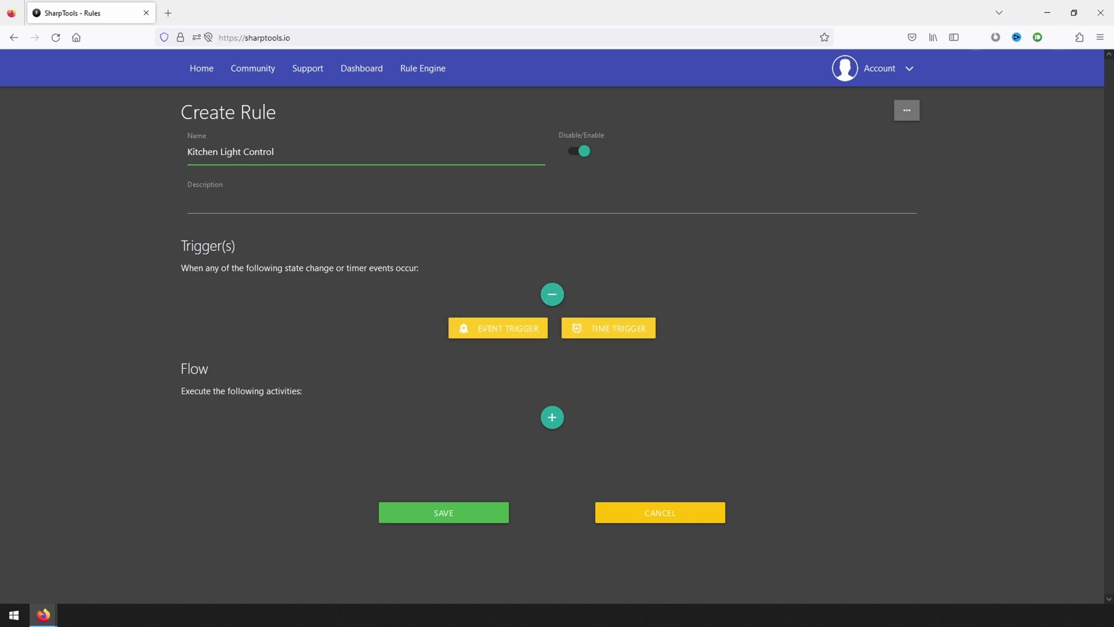
pyautogui.click(526, 329)
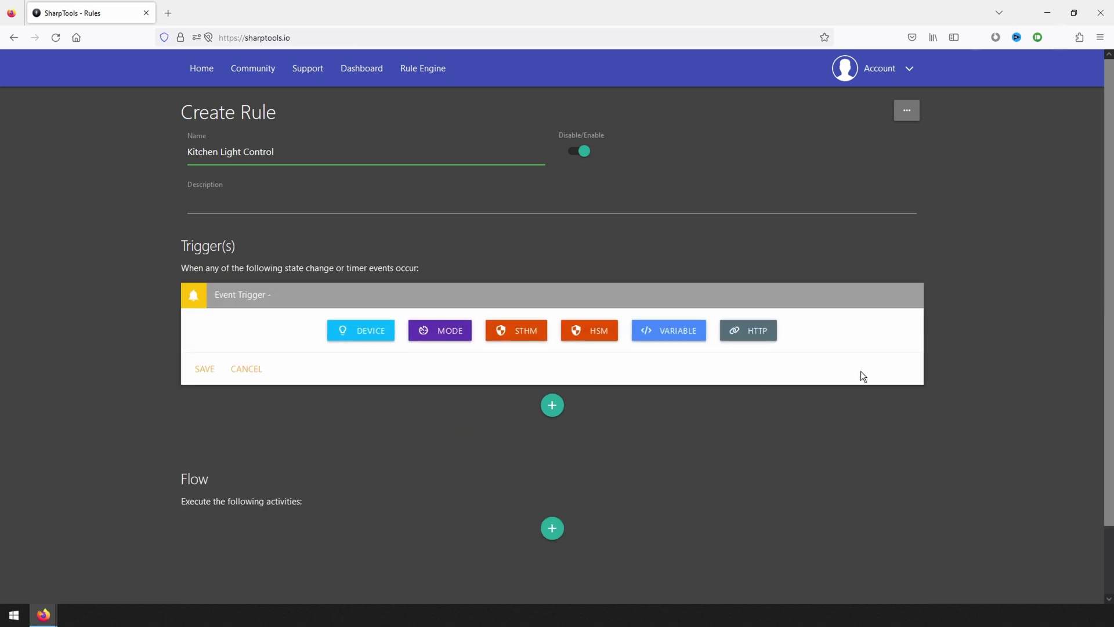
pyautogui.click(363, 329)
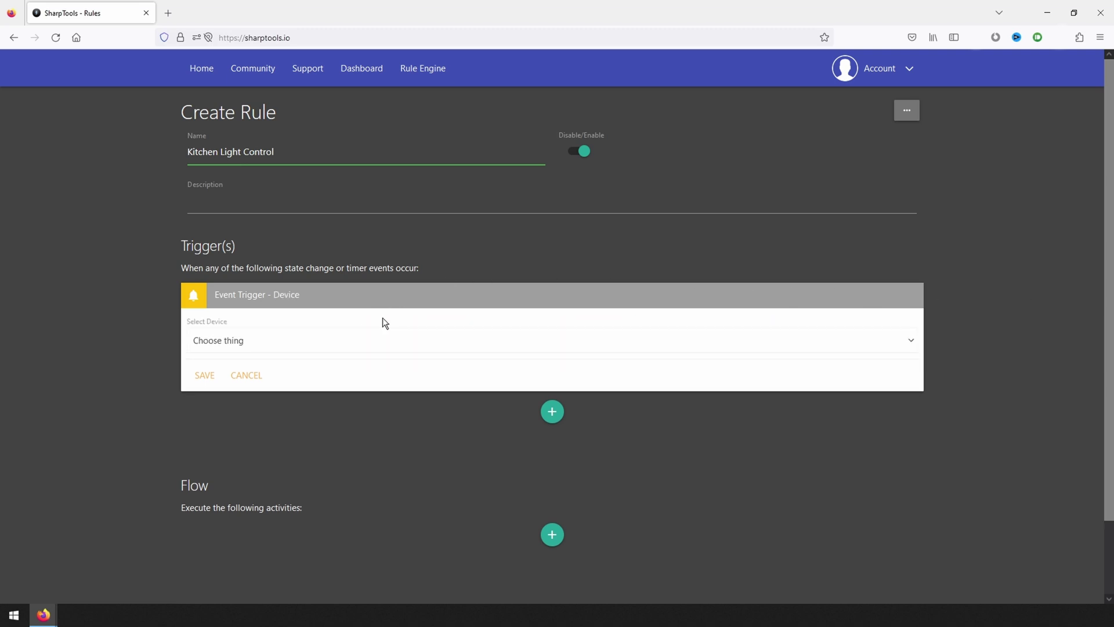
# Find the "Kitchen" devices for the trigger and select Kitchen Island Lights, Kitchen Sink Light, Kitchen Table Light and Kitchen Walkway Lights
pyautogui.click(714, 342)
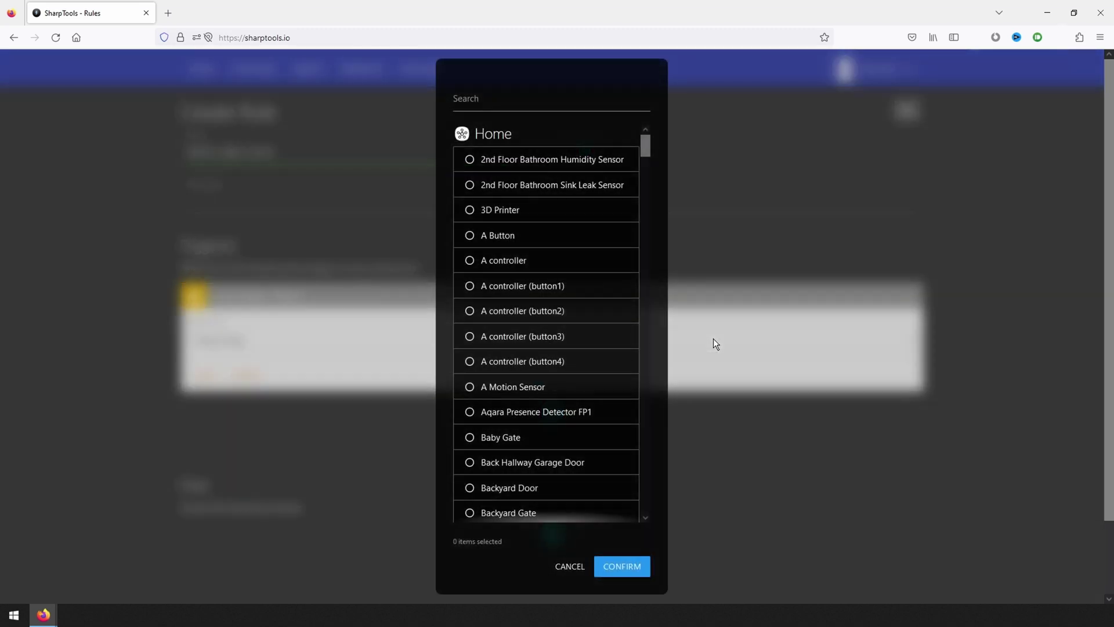
pyautogui.click(573, 100)
pyautogui.write('Kitchen')
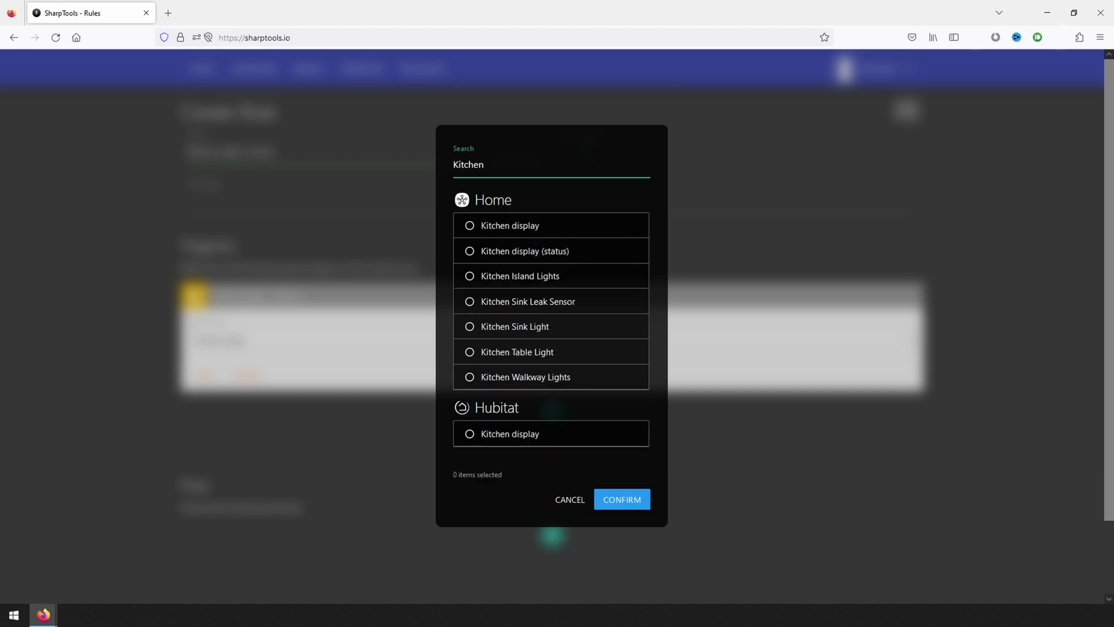
pyautogui.click(605, 278)
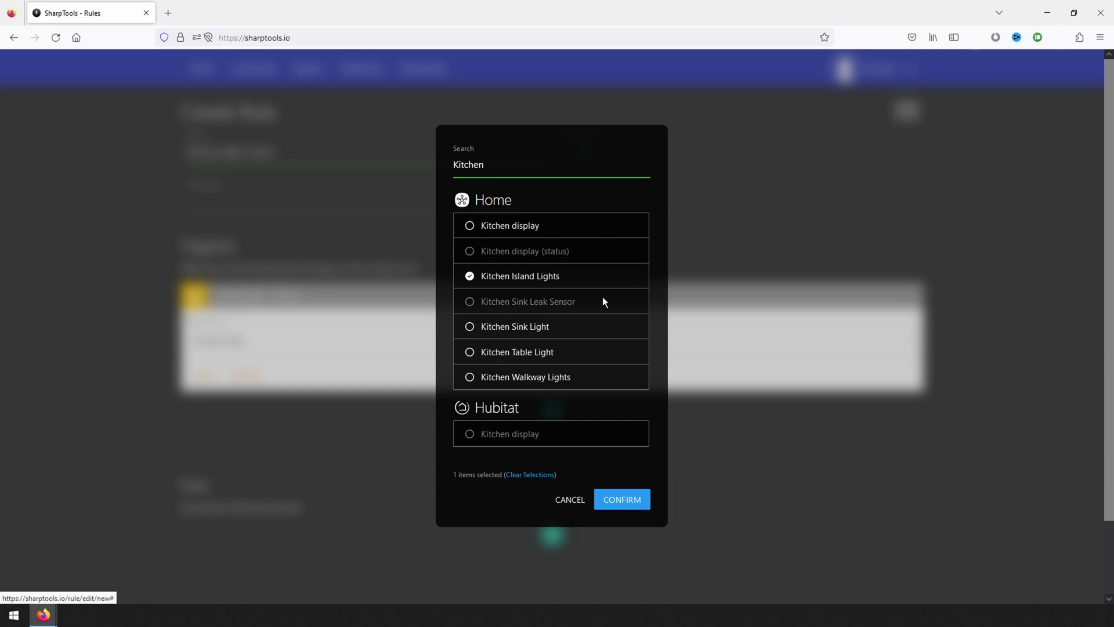
pyautogui.click(606, 325)
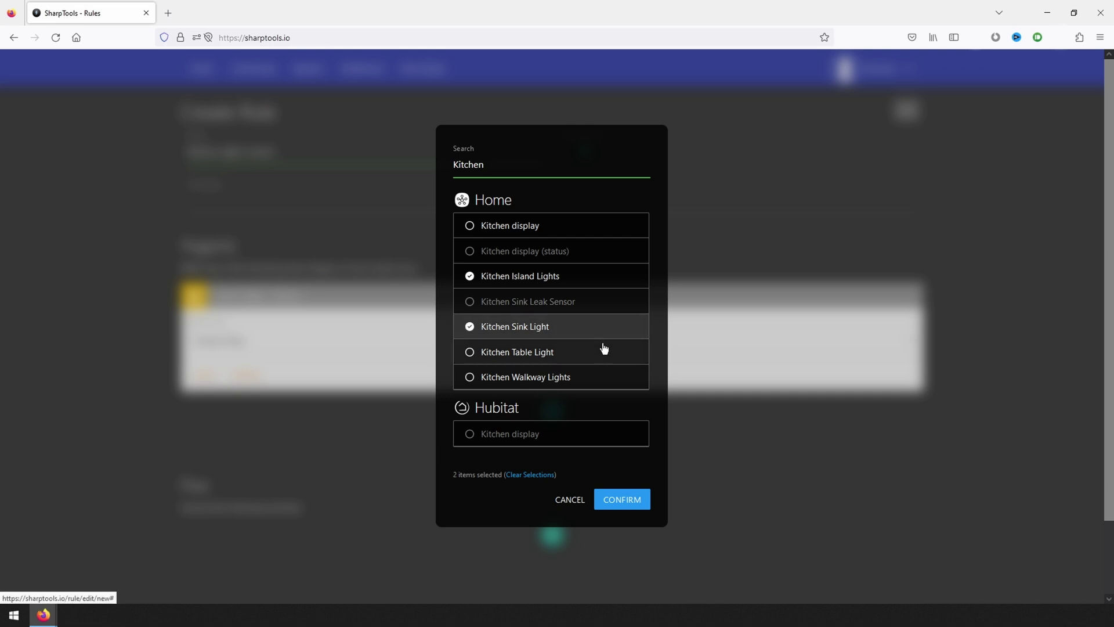
pyautogui.click(603, 351)
pyautogui.click(603, 374)
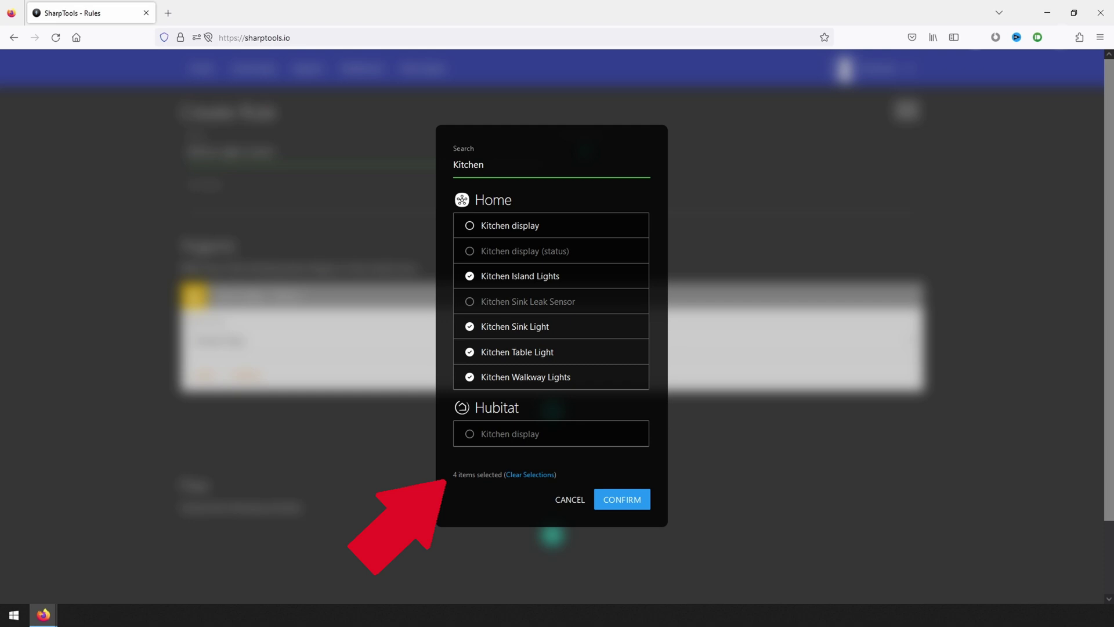
# Search the devices for "stove", add Stove Lights to the selection and confirm the trigger's devices
pyautogui.moveTo(503, 167); pyautogui.dragTo(443, 169)
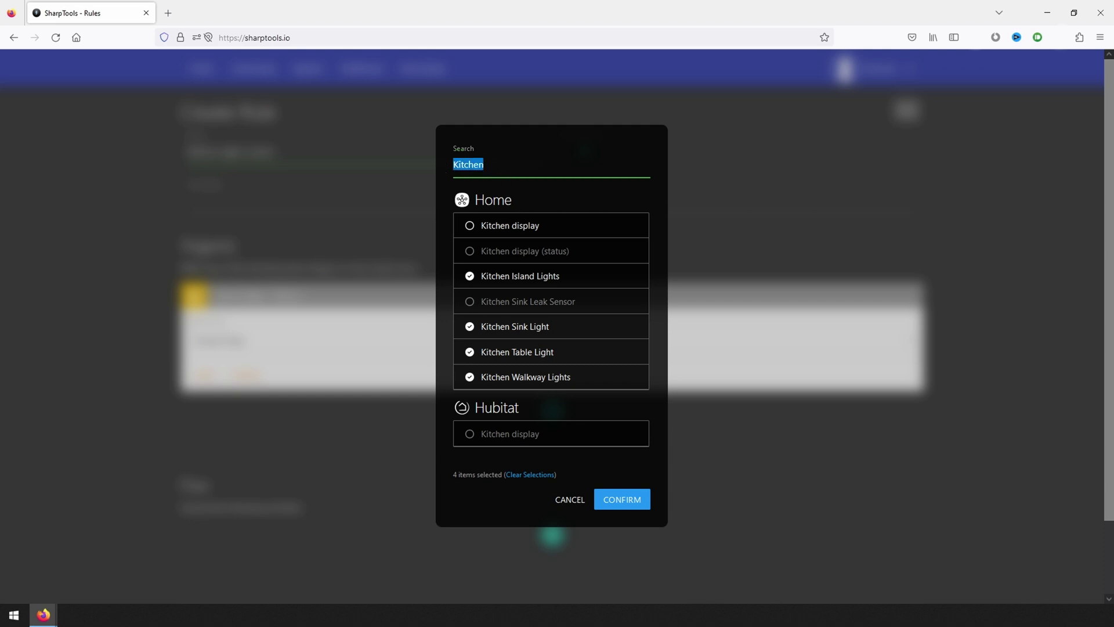
pyautogui.write('stove')
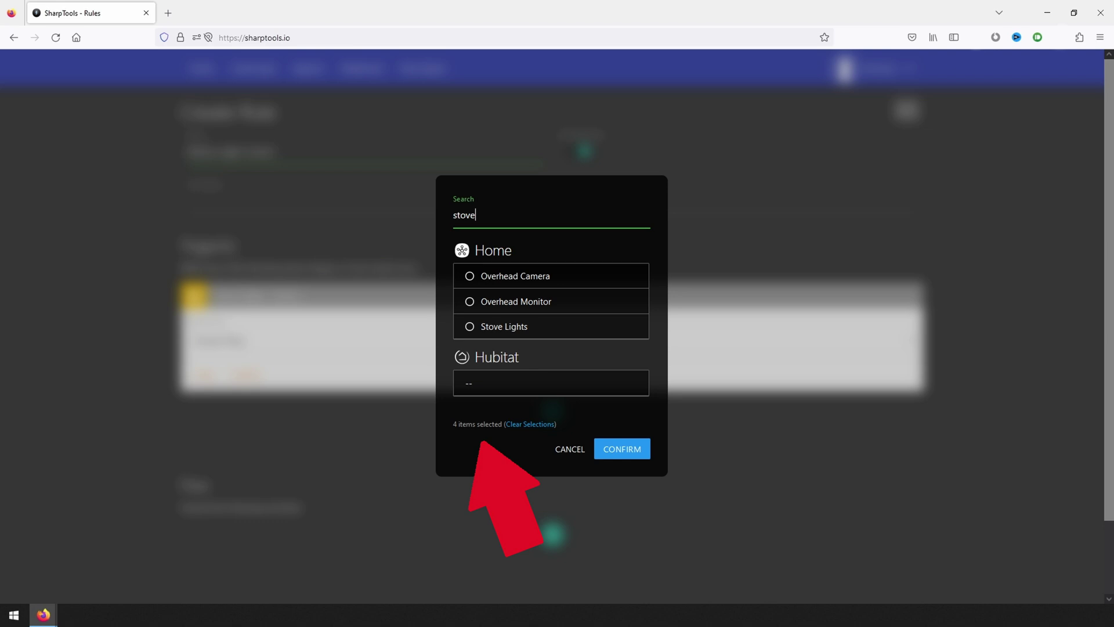
pyautogui.click(573, 333)
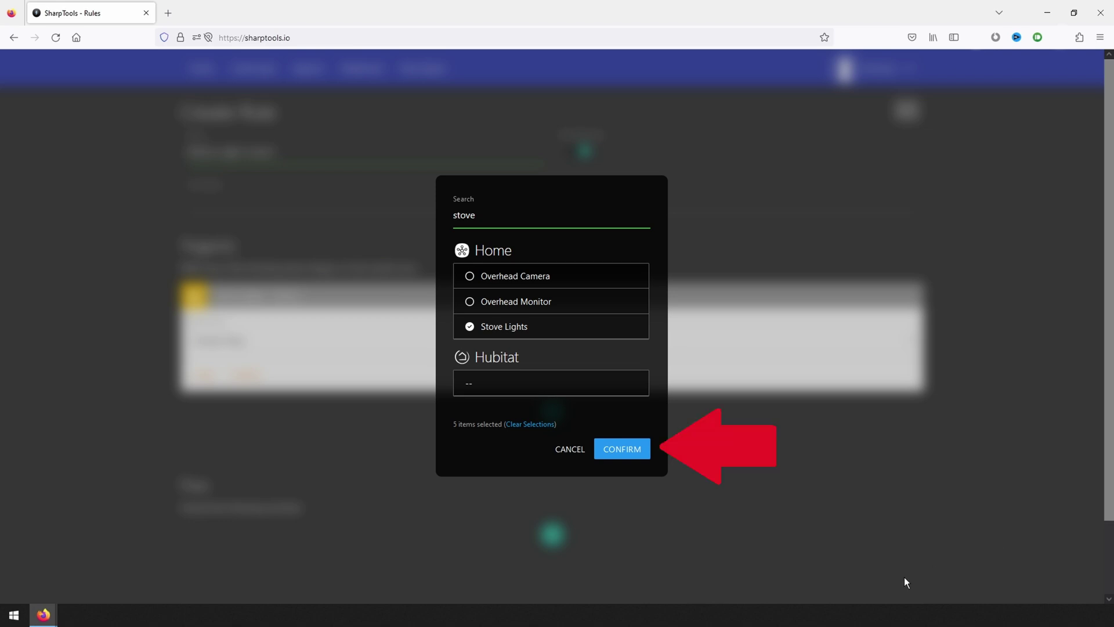
pyautogui.click(640, 456)
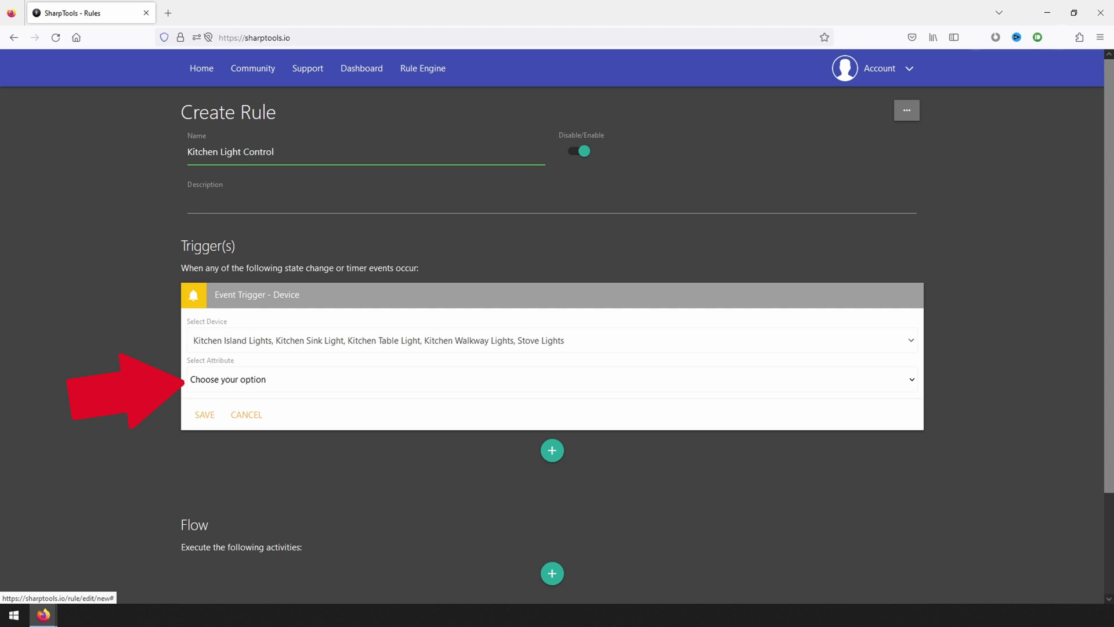
# Set the trigger to fire when the button attribute changes to up_2x, and save the trigger
pyautogui.click(888, 385)
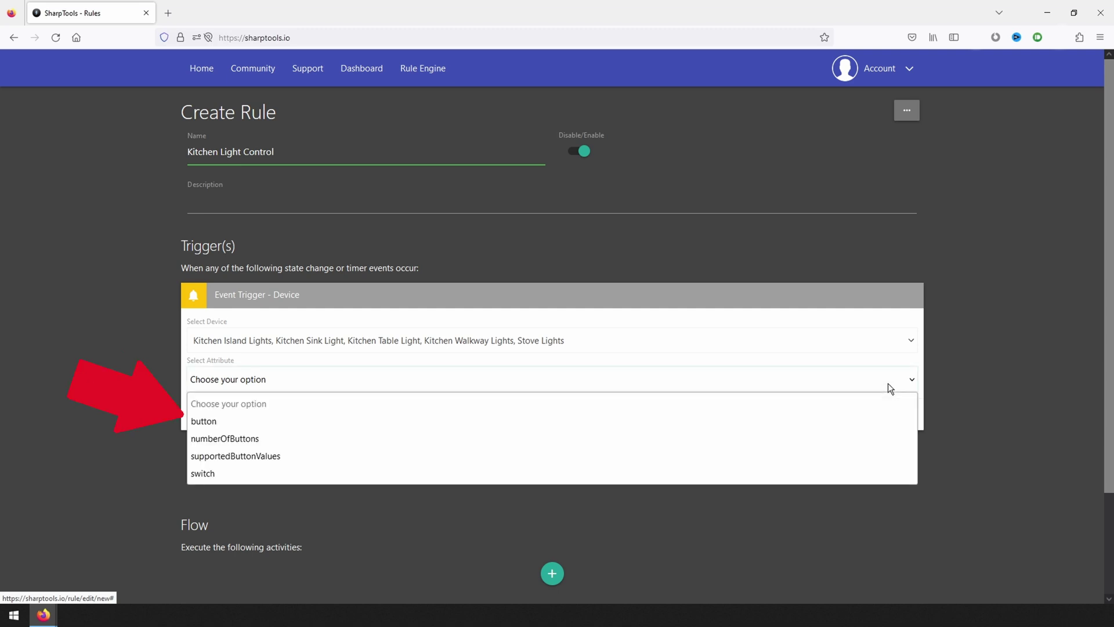
pyautogui.click(204, 420)
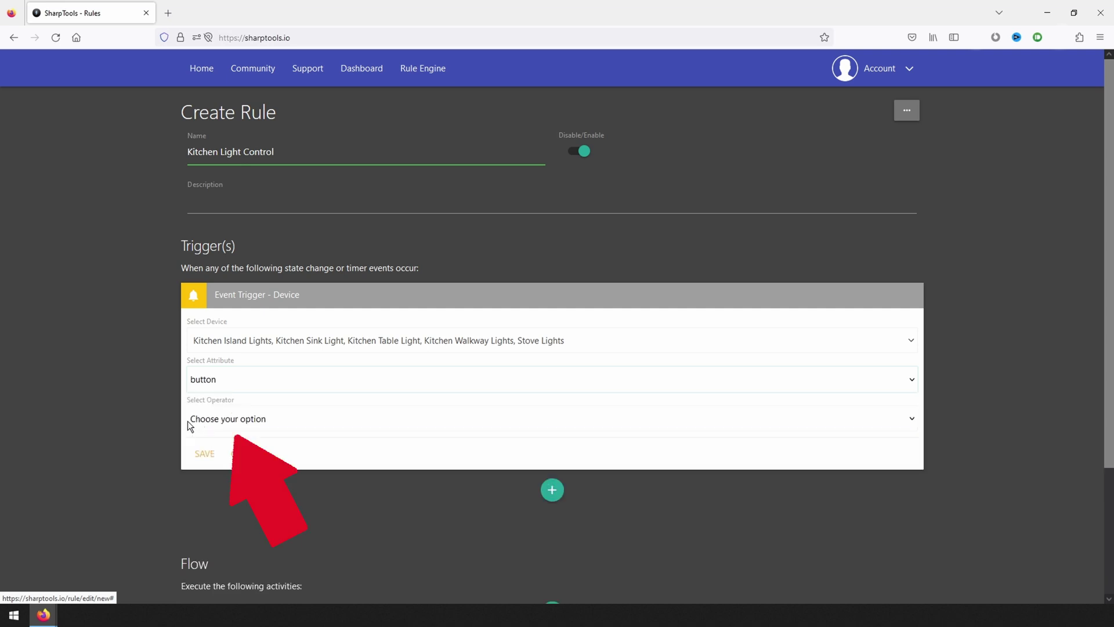
pyautogui.click(197, 420)
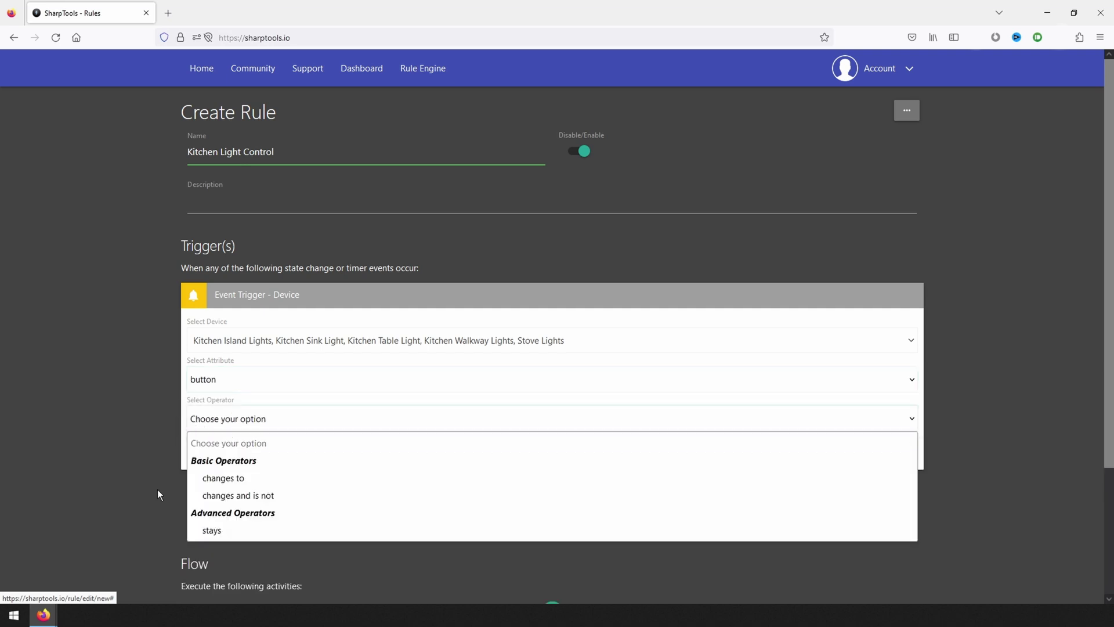
pyautogui.click(224, 481)
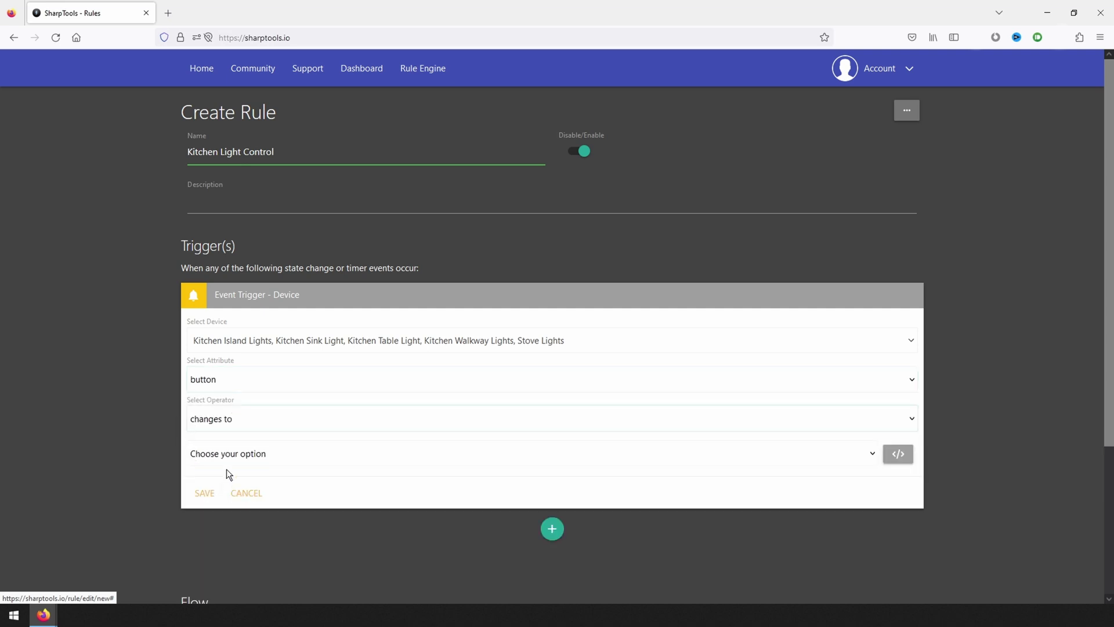
pyautogui.click(297, 454)
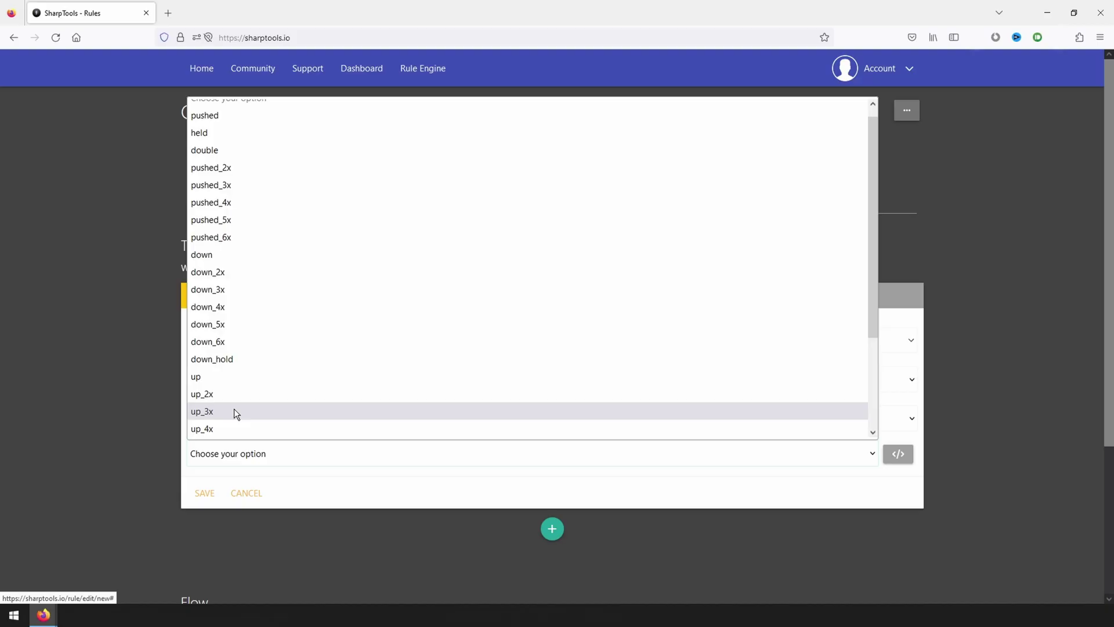
pyautogui.click(230, 394)
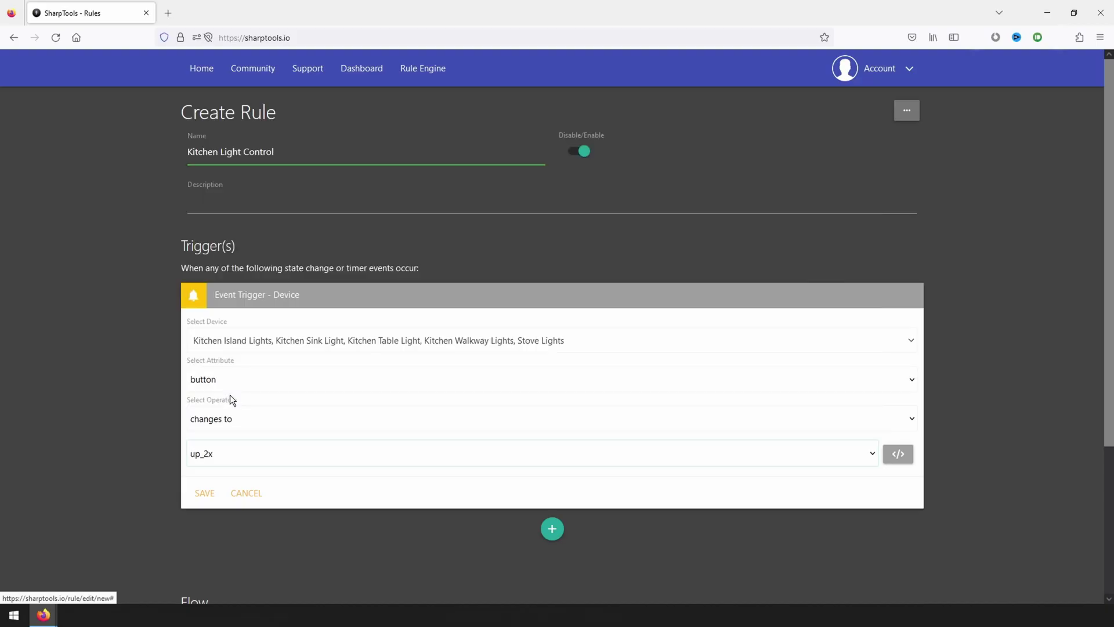
pyautogui.click(198, 499)
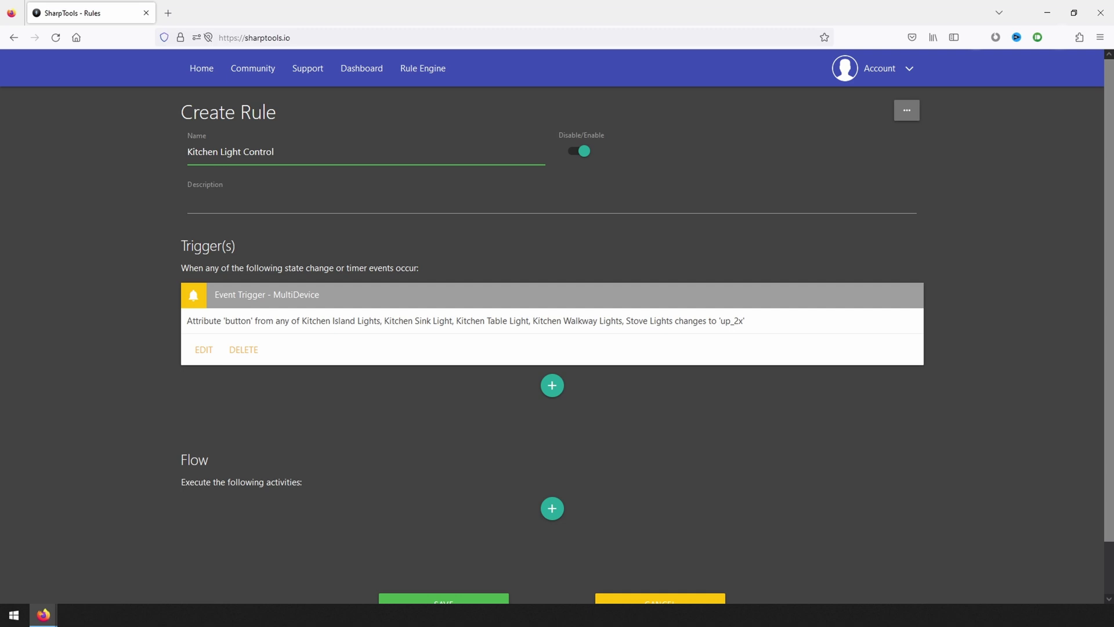
# Add a second device event trigger for the same four kitchen lights and Stove Lights
pyautogui.click(552, 387)
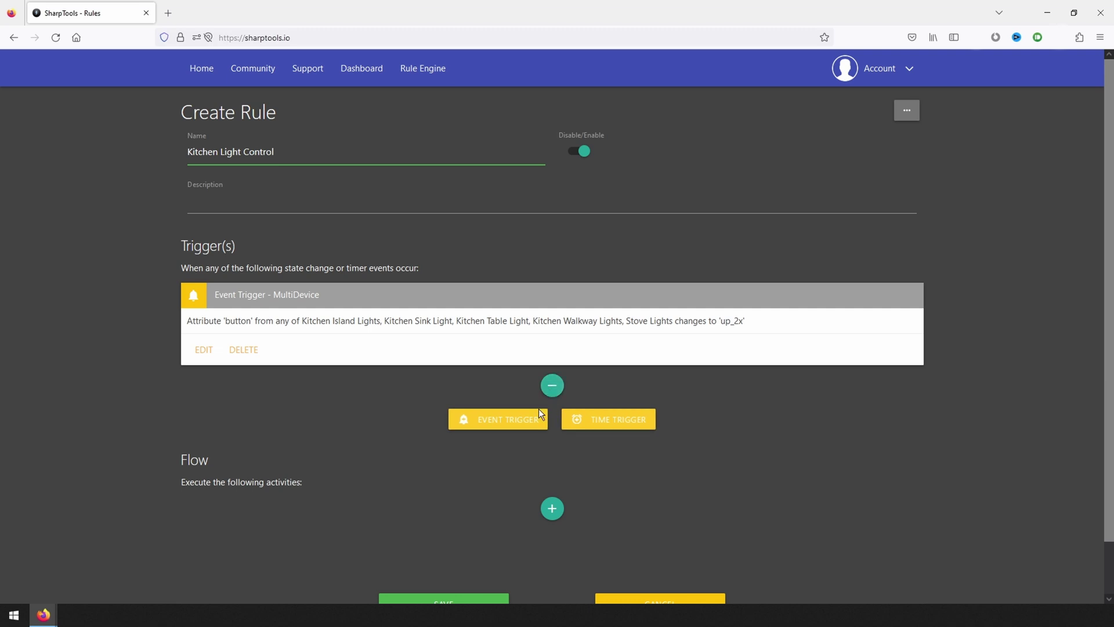
pyautogui.click(520, 421)
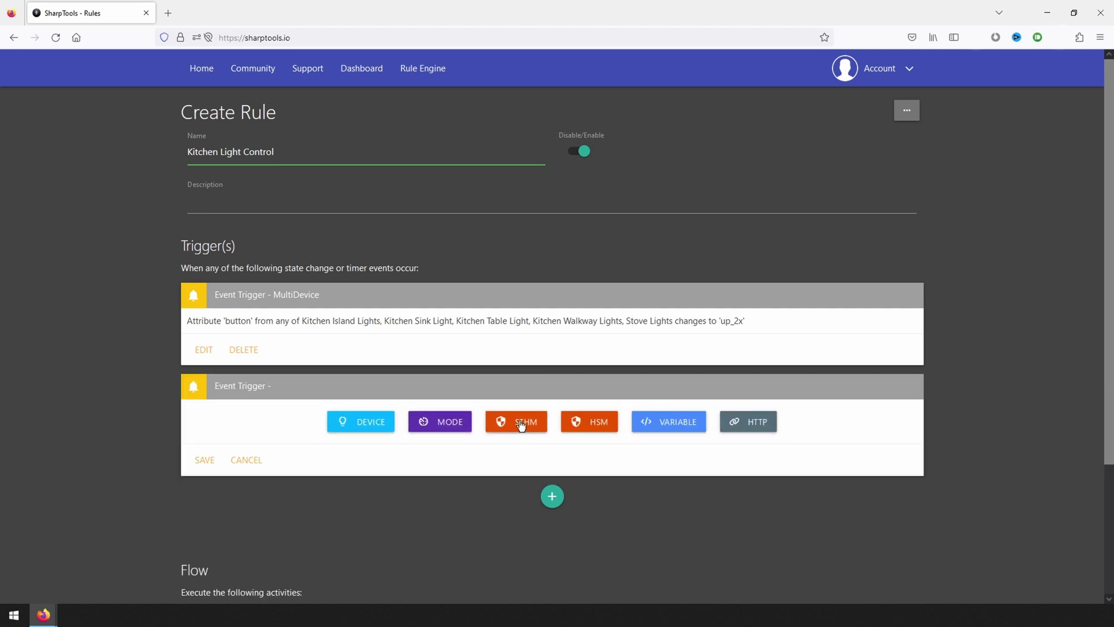
pyautogui.click(385, 428)
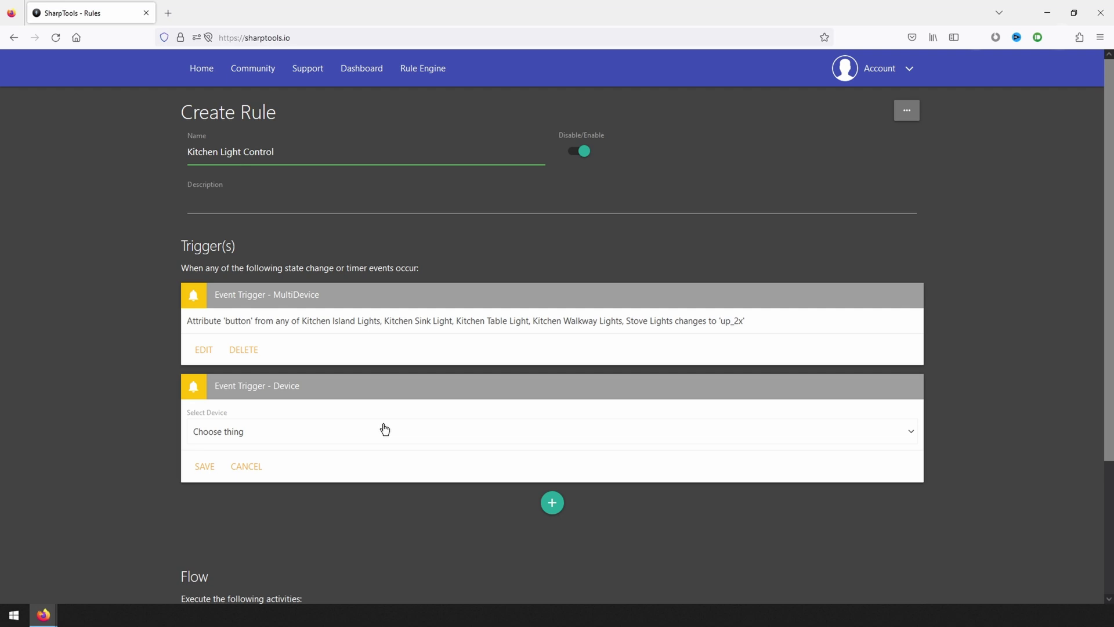
pyautogui.click(384, 430)
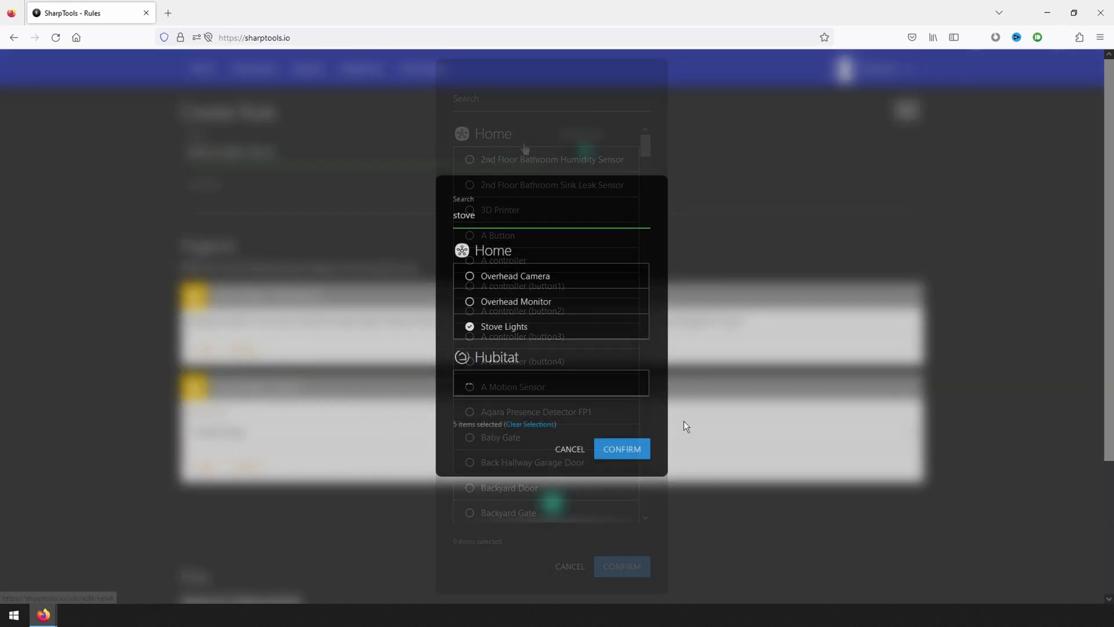
pyautogui.click(620, 453)
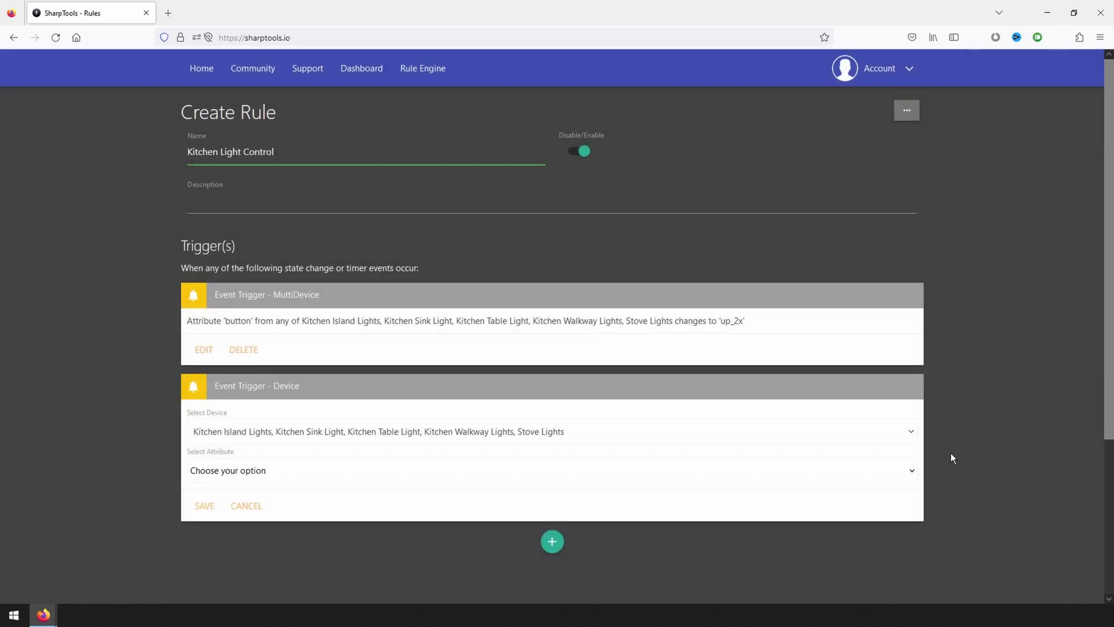
# Set the second trigger to fire when the button attribute changes to down_2x, and save it
pyautogui.click(895, 473)
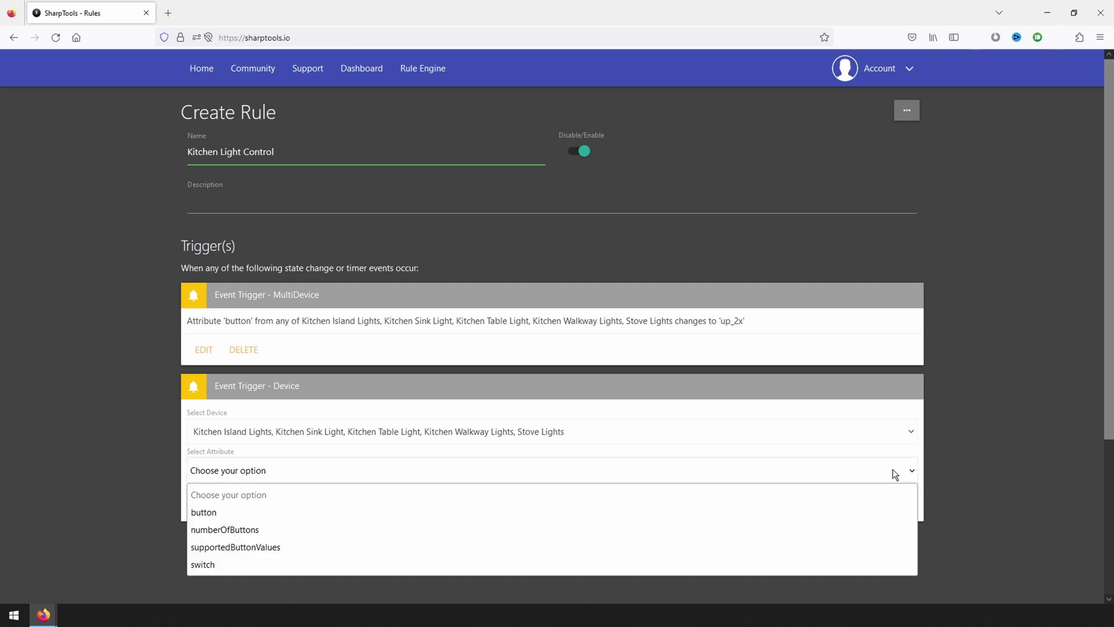
pyautogui.click(308, 512)
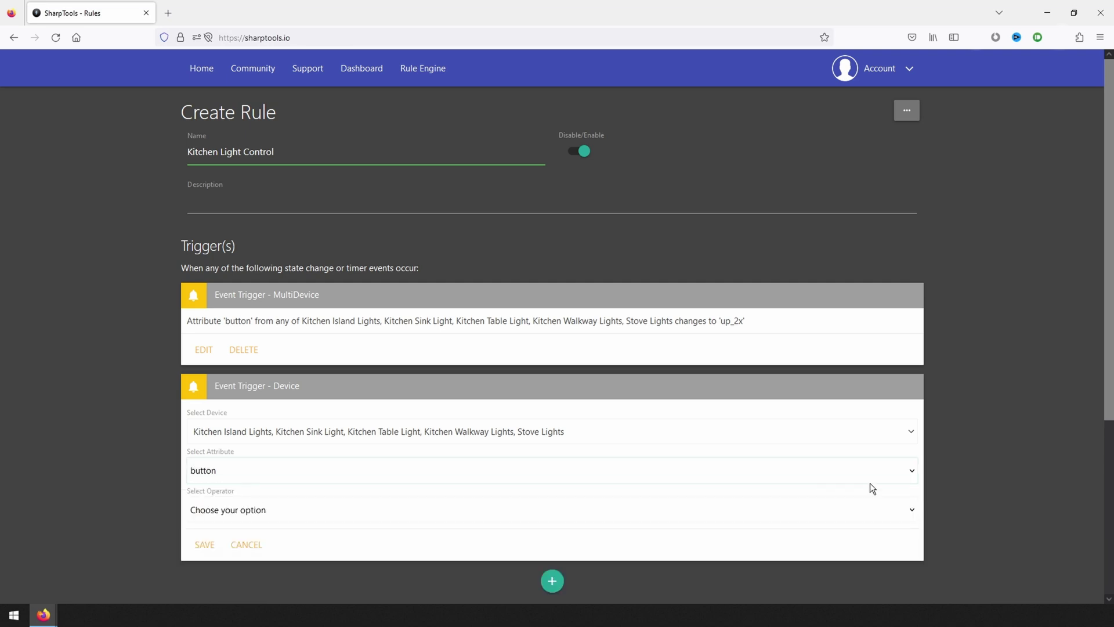
pyautogui.click(873, 513)
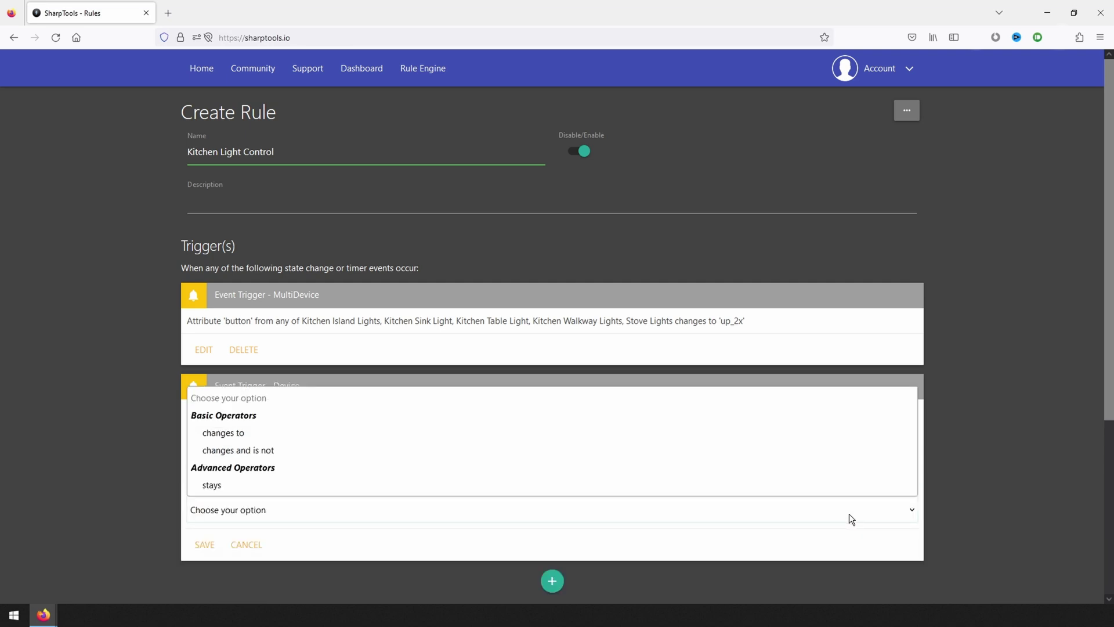
pyautogui.click(359, 432)
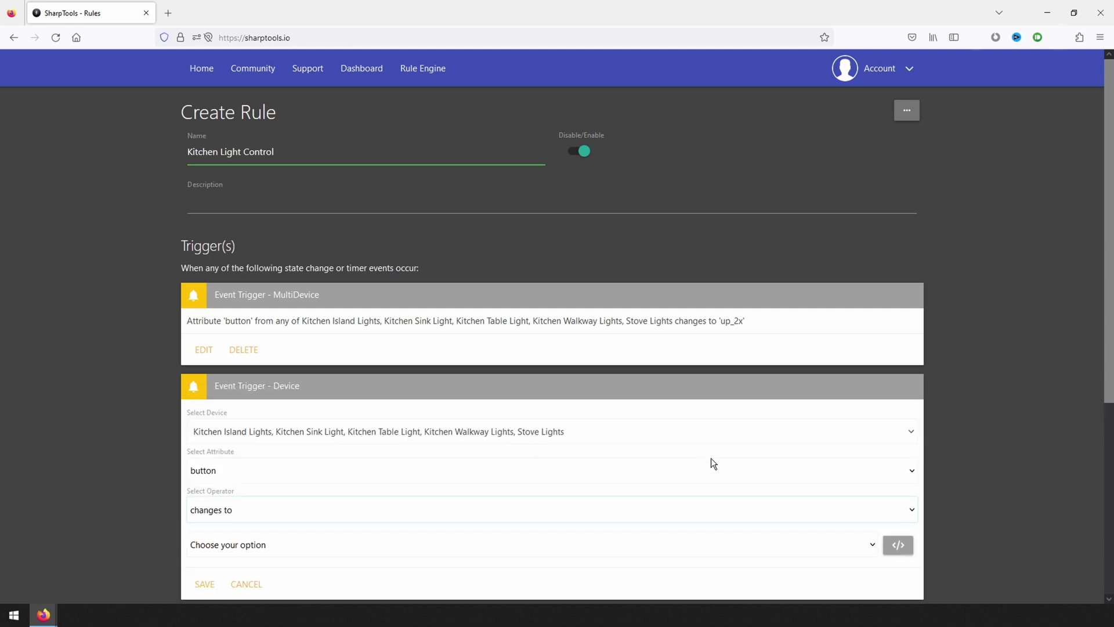
pyautogui.click(748, 543)
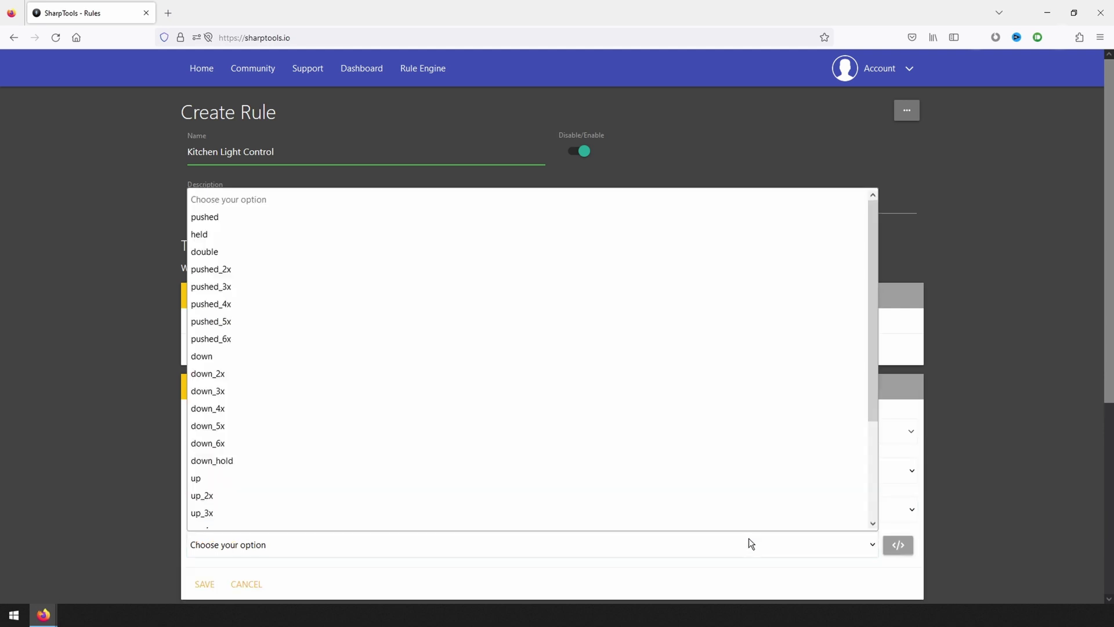
pyautogui.scroll(-1, 749, 543)
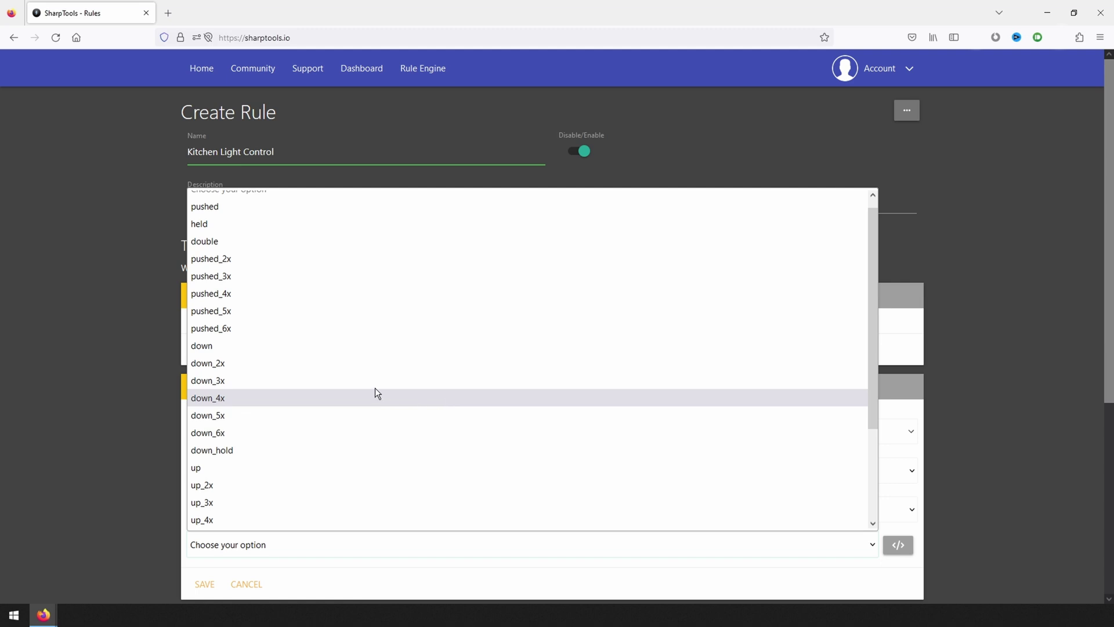
pyautogui.click(345, 363)
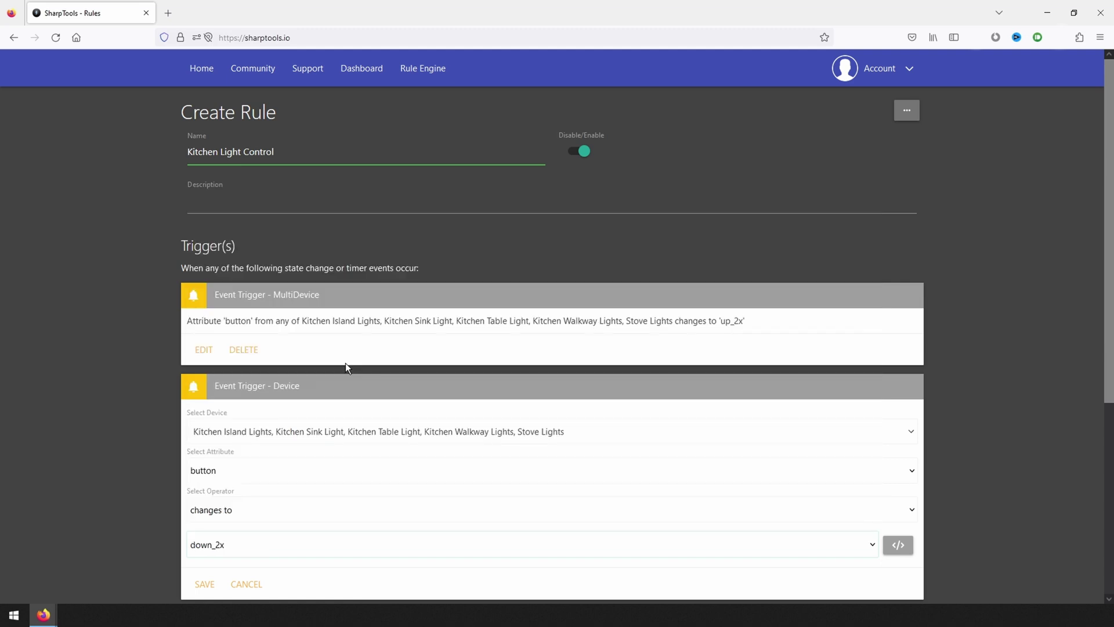
pyautogui.click(207, 585)
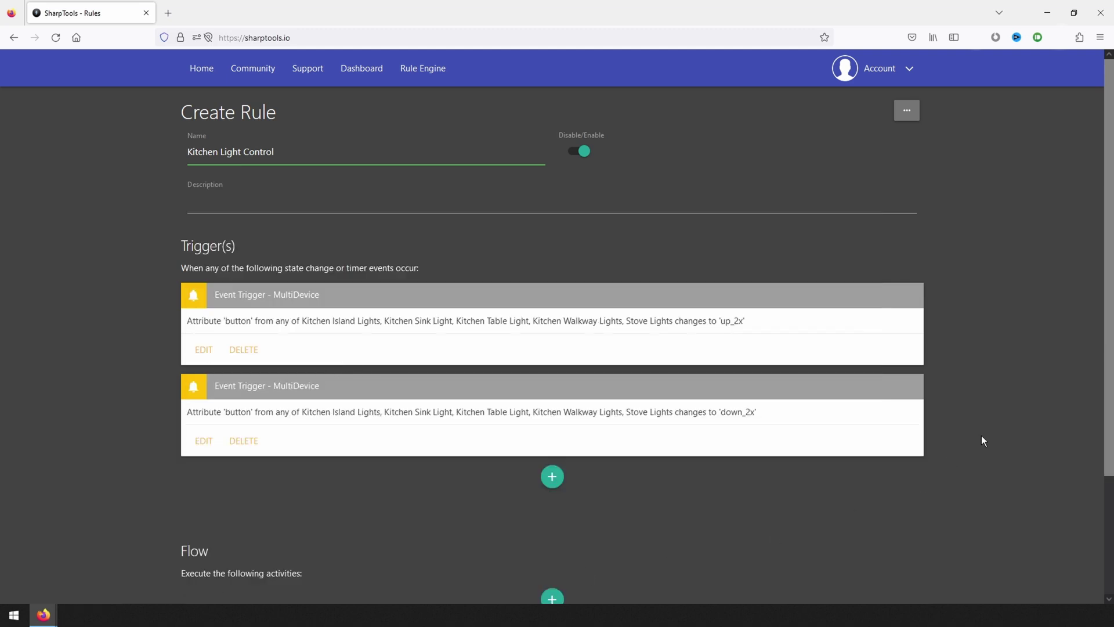
pyautogui.moveTo(1110, 342); pyautogui.dragTo(1109, 384)
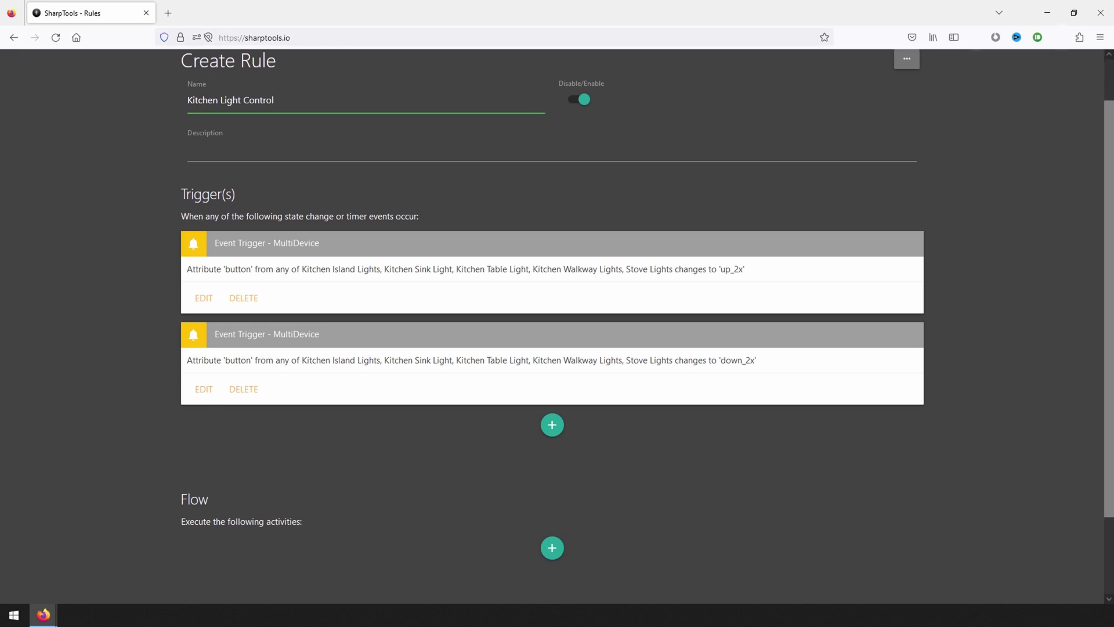
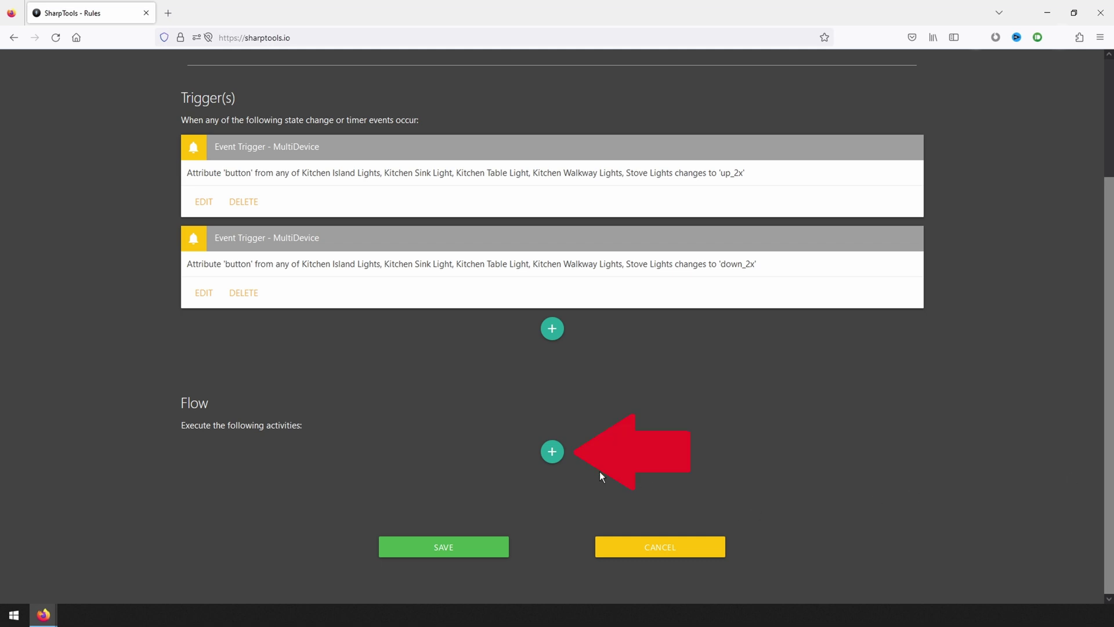
# Add an If Condition to the flow with a variable condition based on the context variable for the triggering variable event's value
pyautogui.click(559, 462)
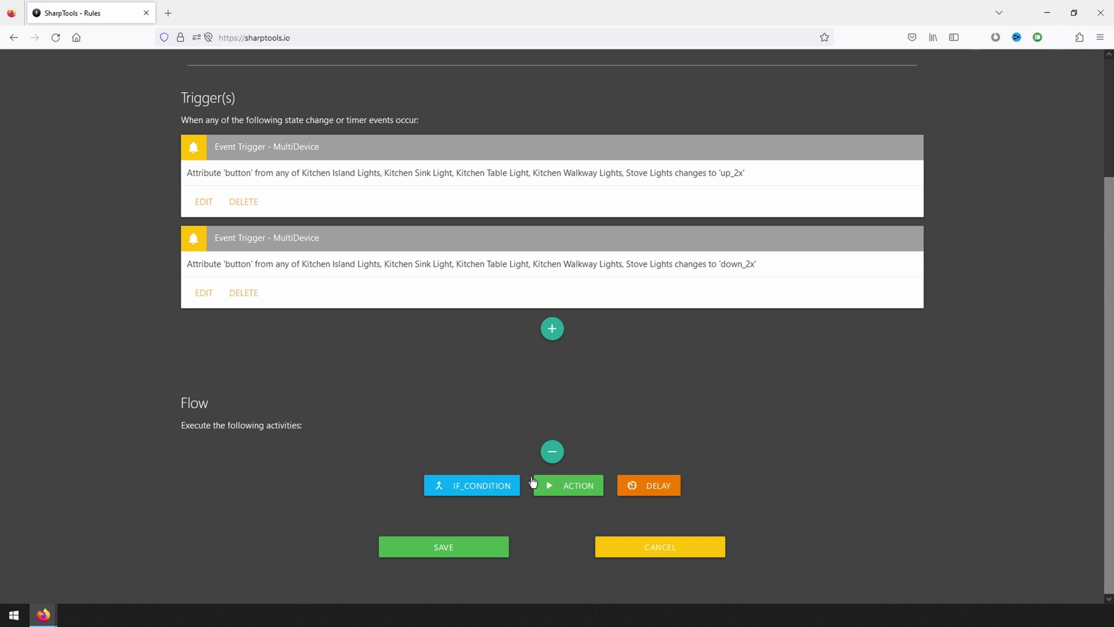
pyautogui.click(500, 485)
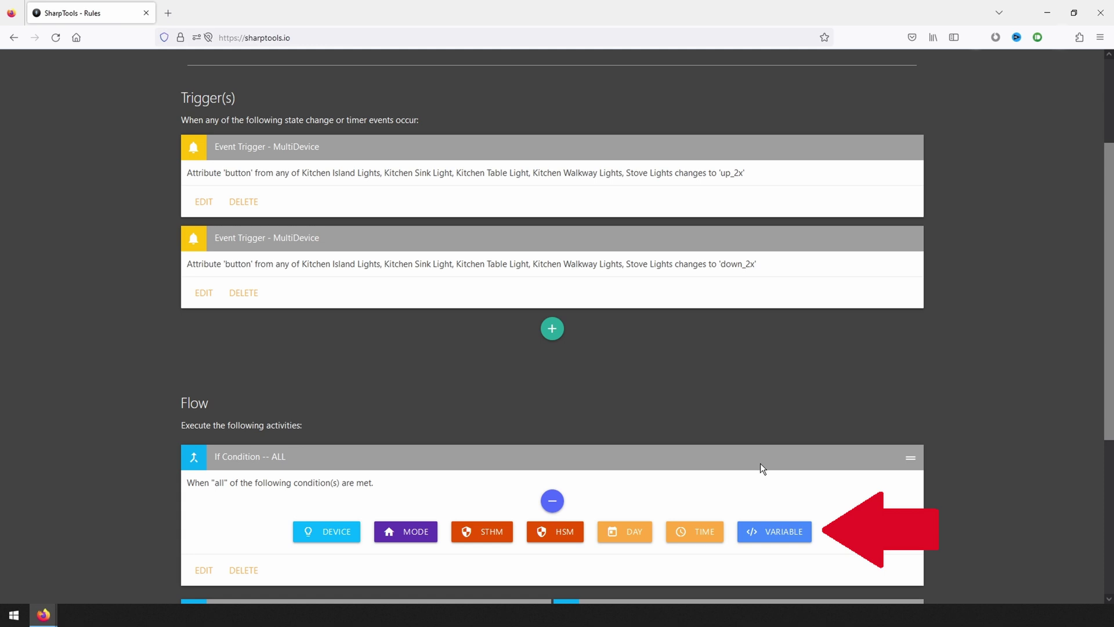
pyautogui.click(786, 529)
pyautogui.scroll(-3, 905, 452)
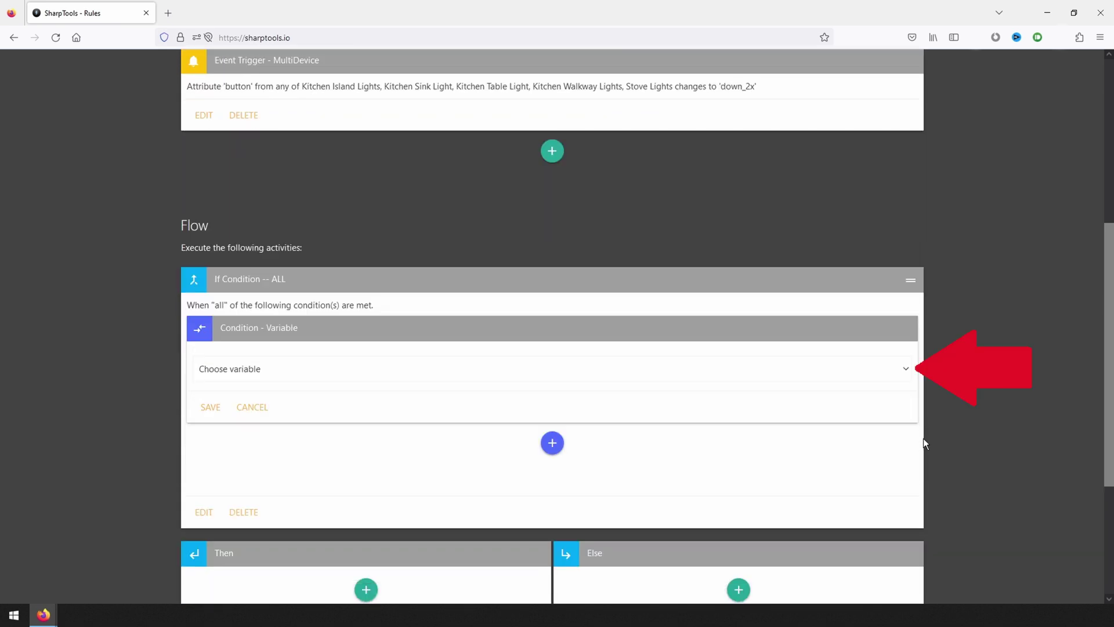
pyautogui.click(896, 368)
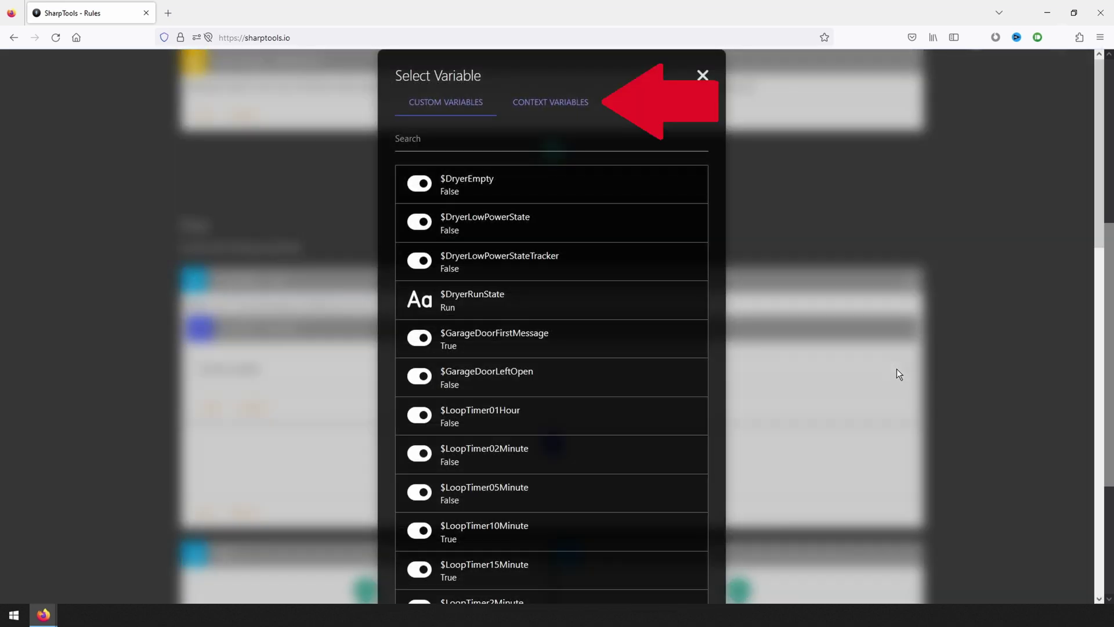
pyautogui.click(582, 108)
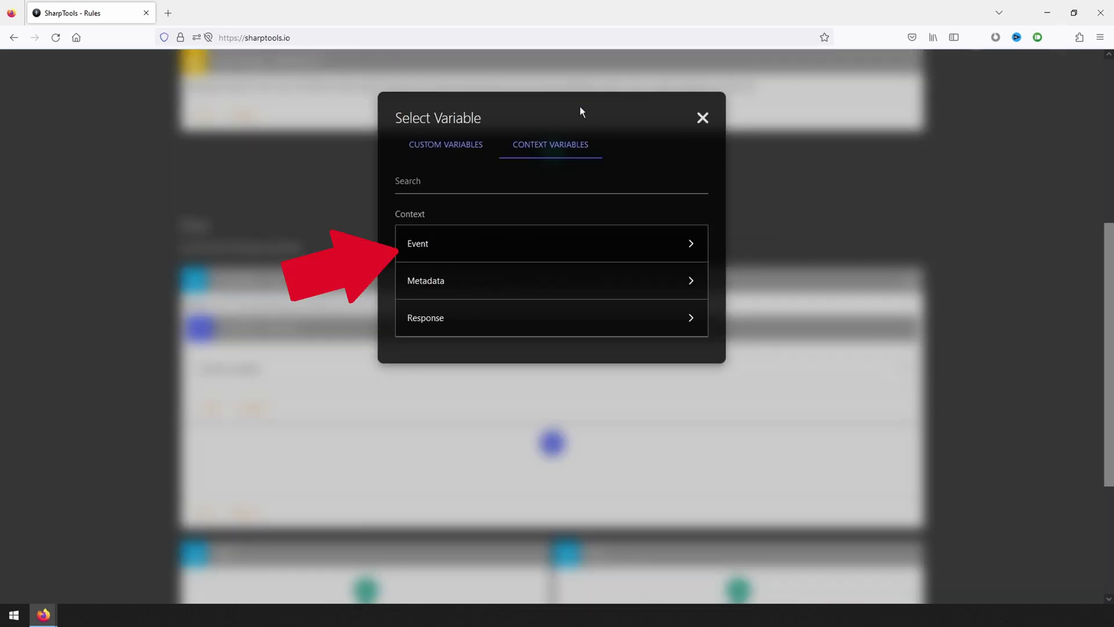
pyautogui.click(674, 249)
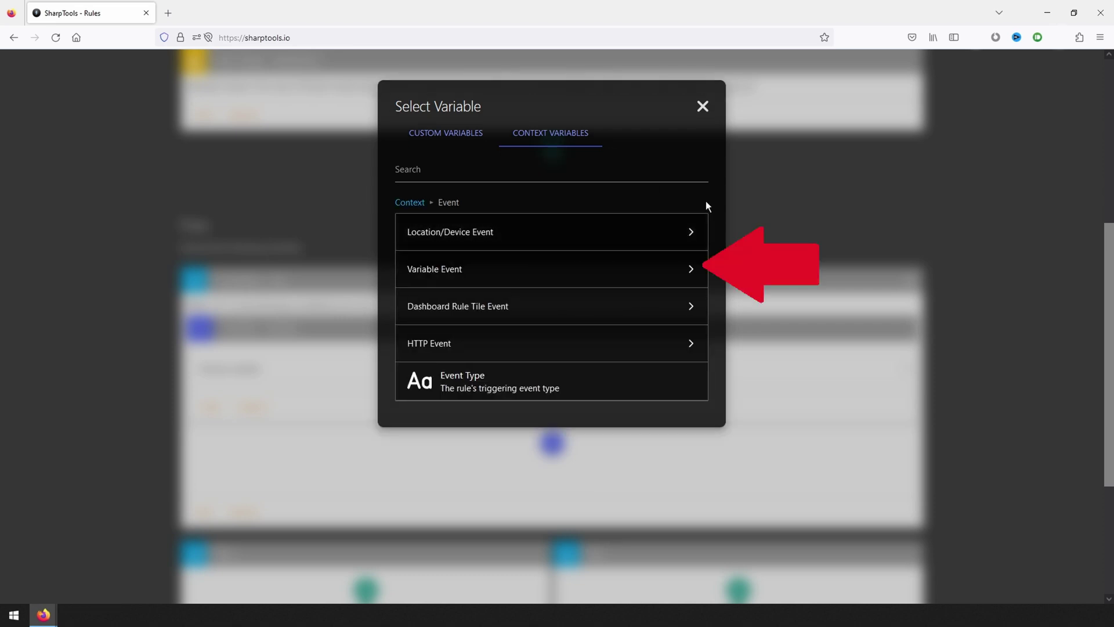
pyautogui.click(688, 266)
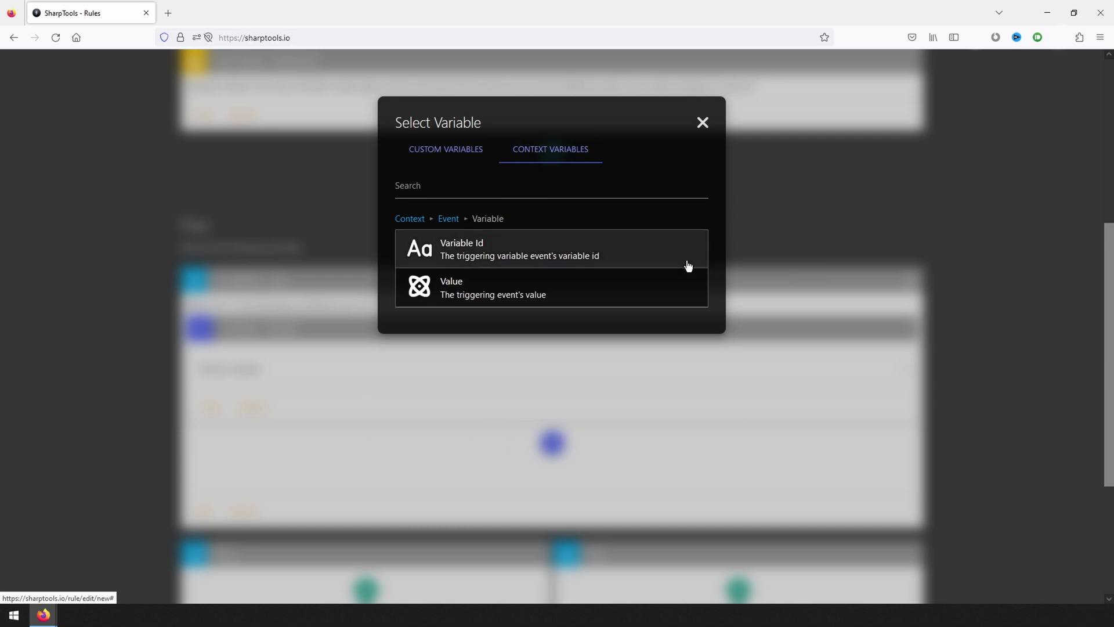
pyautogui.click(679, 286)
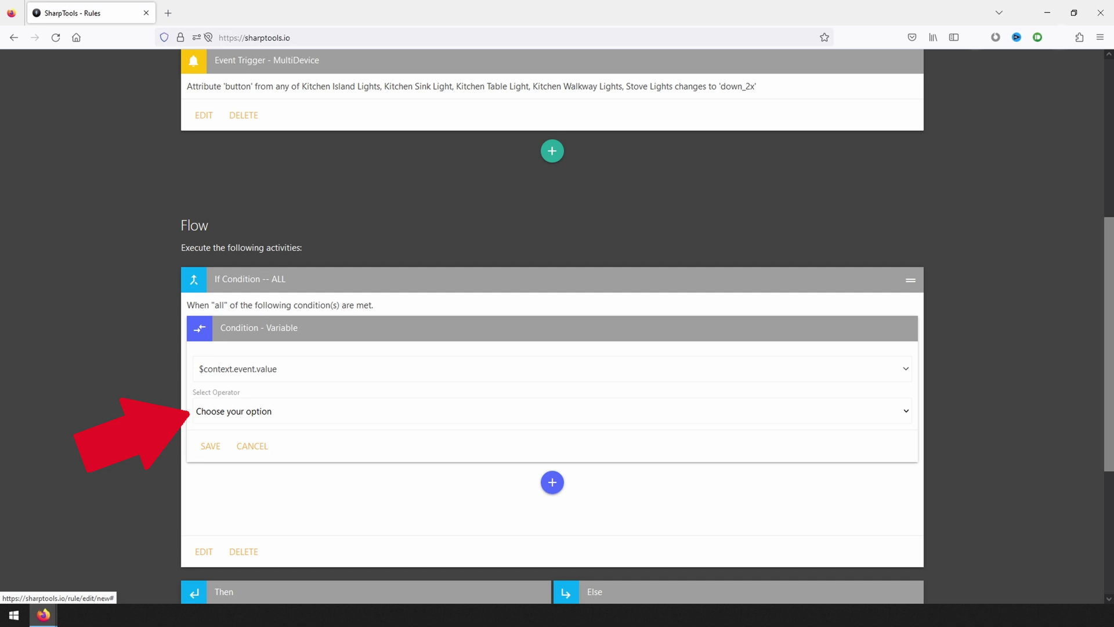
# Set the event value condition to is up_2x and save it
pyautogui.click(639, 411)
pyautogui.click(298, 450)
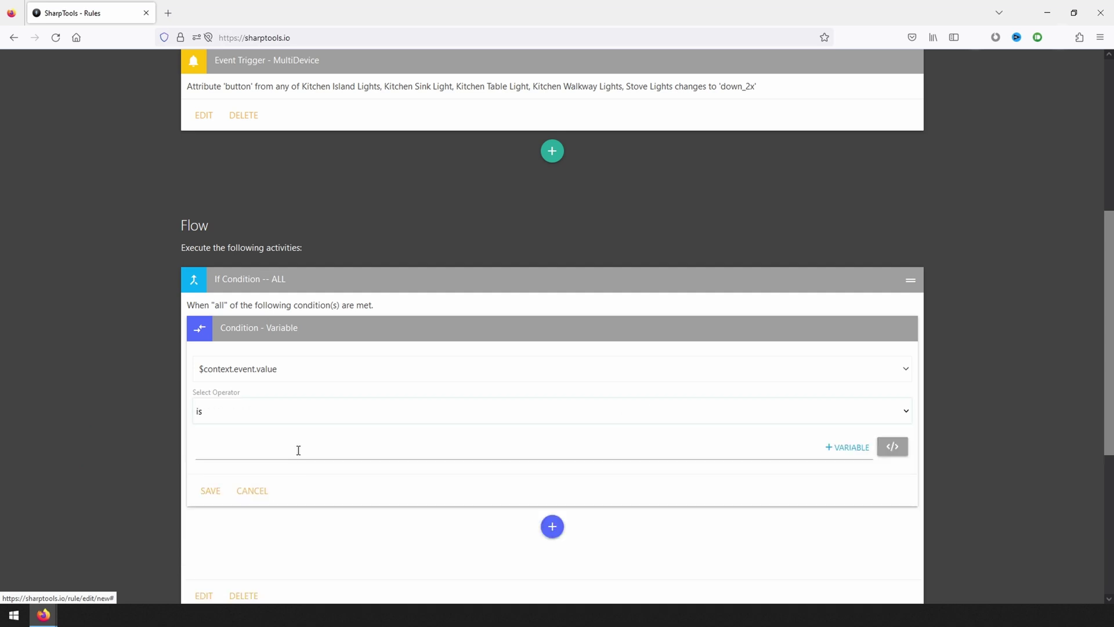
pyautogui.click(298, 451)
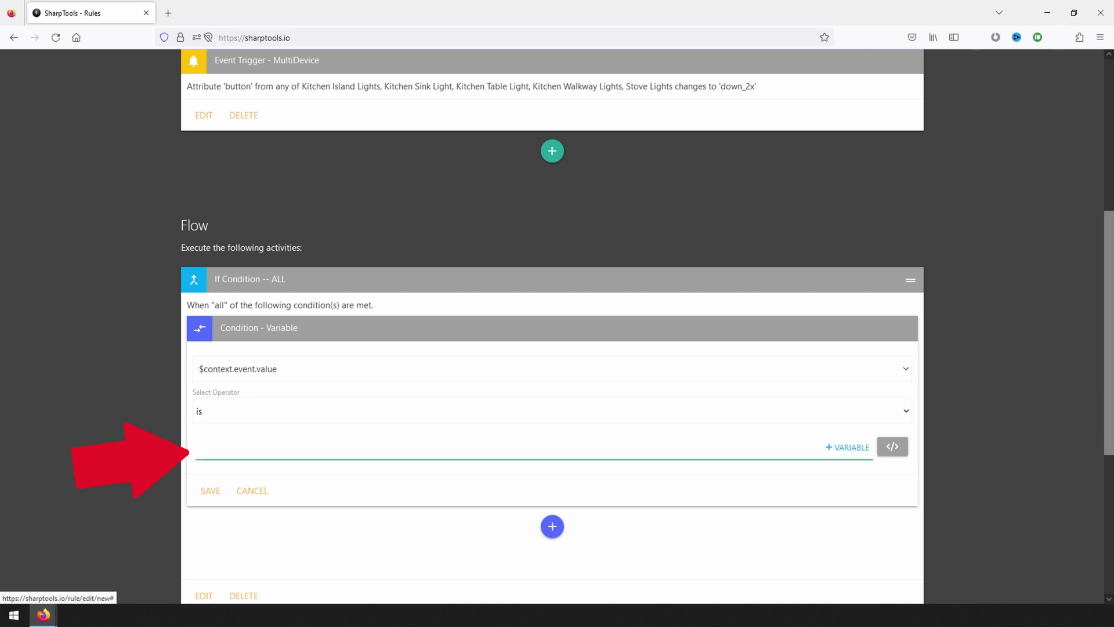
pyautogui.write('up_2x')
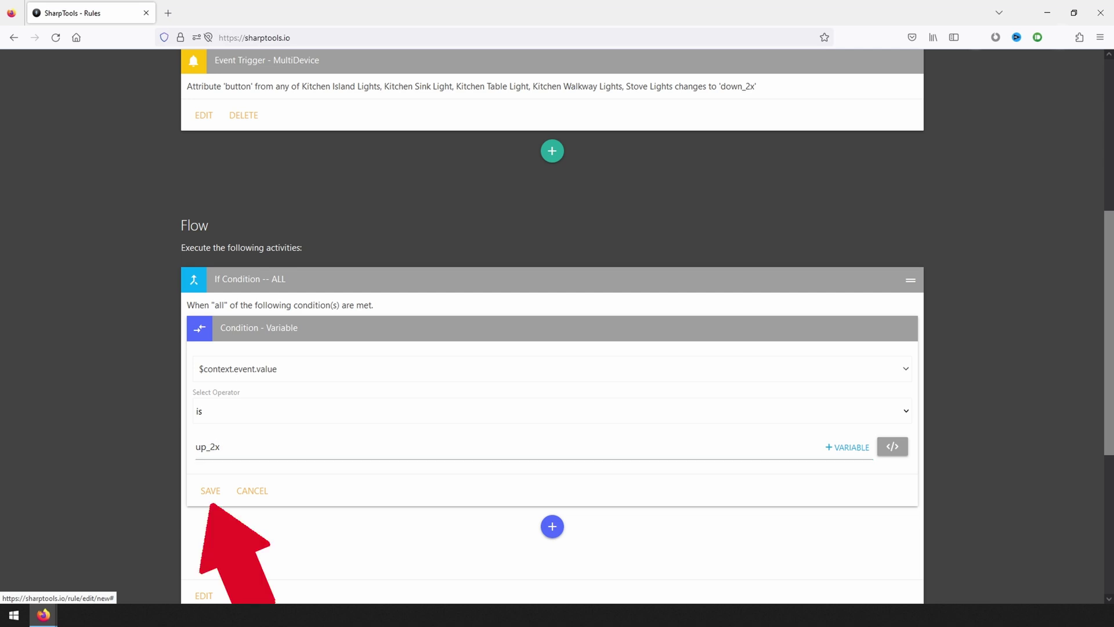
pyautogui.click(209, 492)
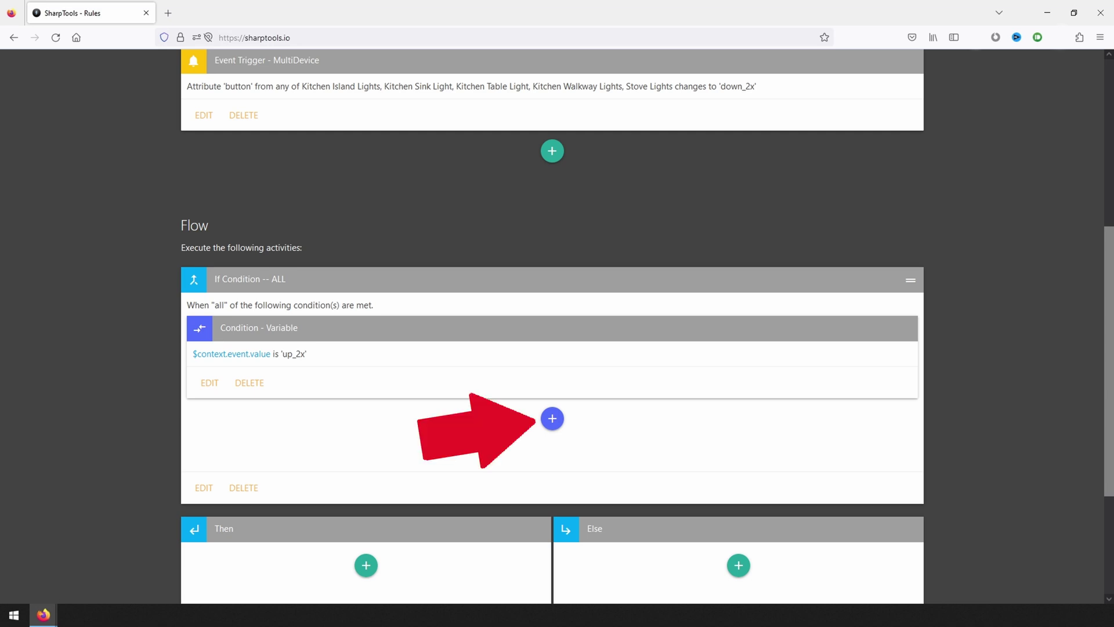
# Add a second variable condition to the If block, using the location/device event's Device Name context variable
pyautogui.click(553, 421)
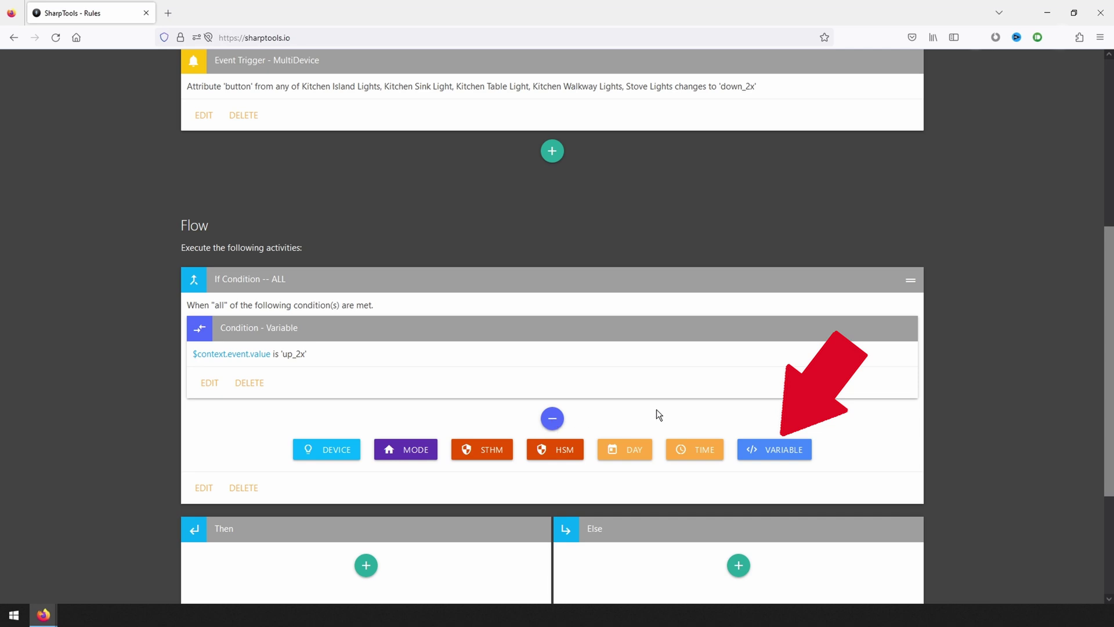
pyautogui.click(781, 451)
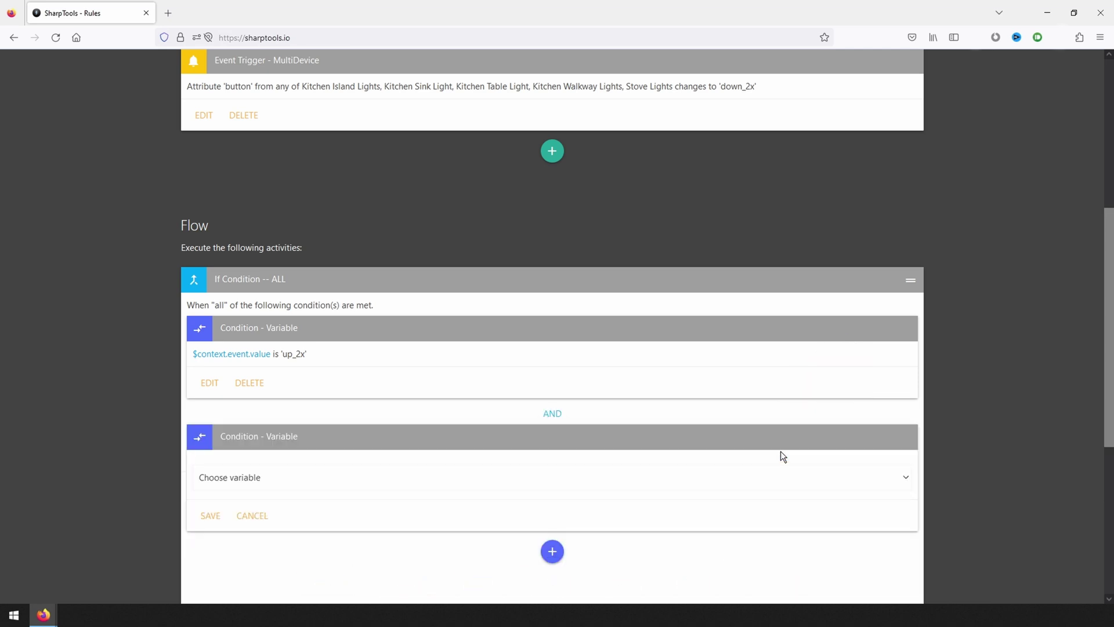
pyautogui.scroll(-1, 781, 451)
pyautogui.click(796, 420)
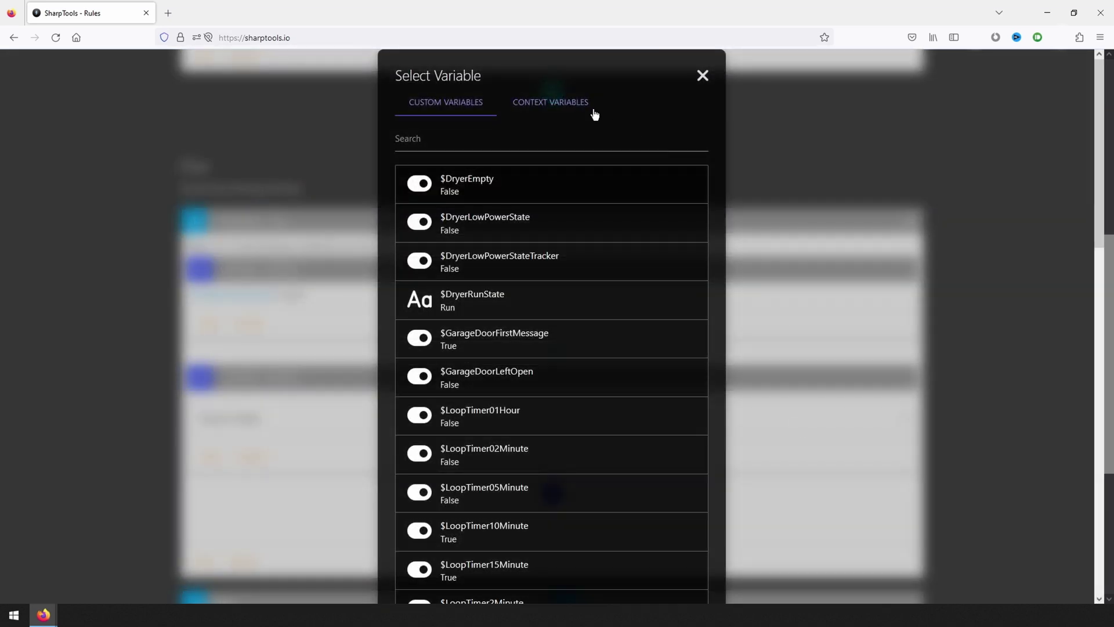
pyautogui.click(566, 103)
pyautogui.click(605, 241)
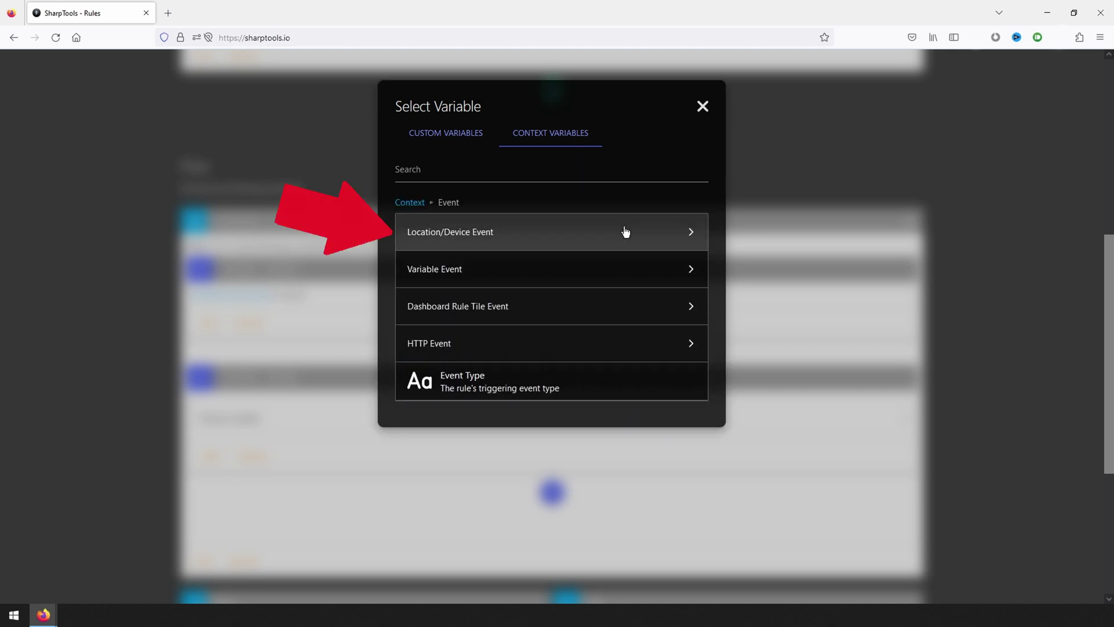
pyautogui.click(692, 226)
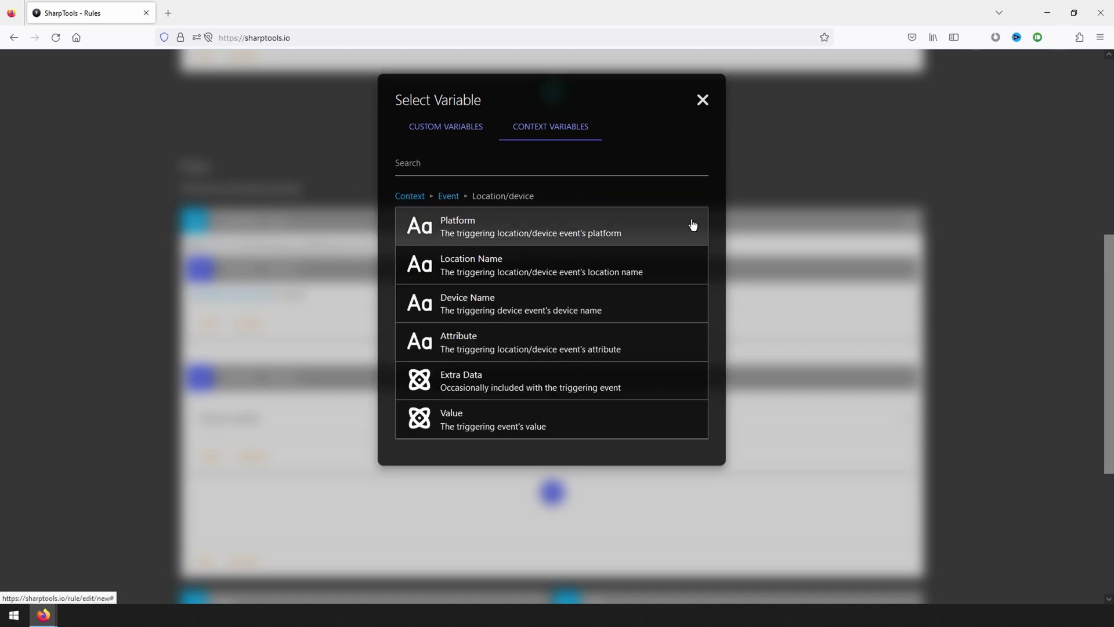
pyautogui.click(691, 302)
pyautogui.scroll(-1, 691, 297)
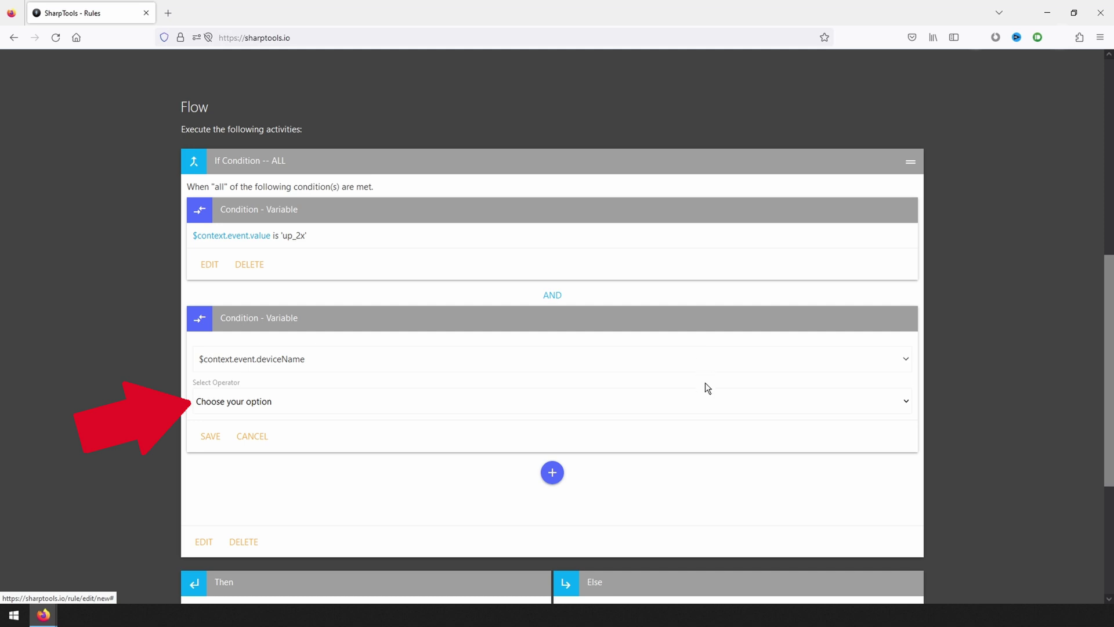
# Set the device name condition to is not Kitchen Table Light and save it
pyautogui.click(709, 408)
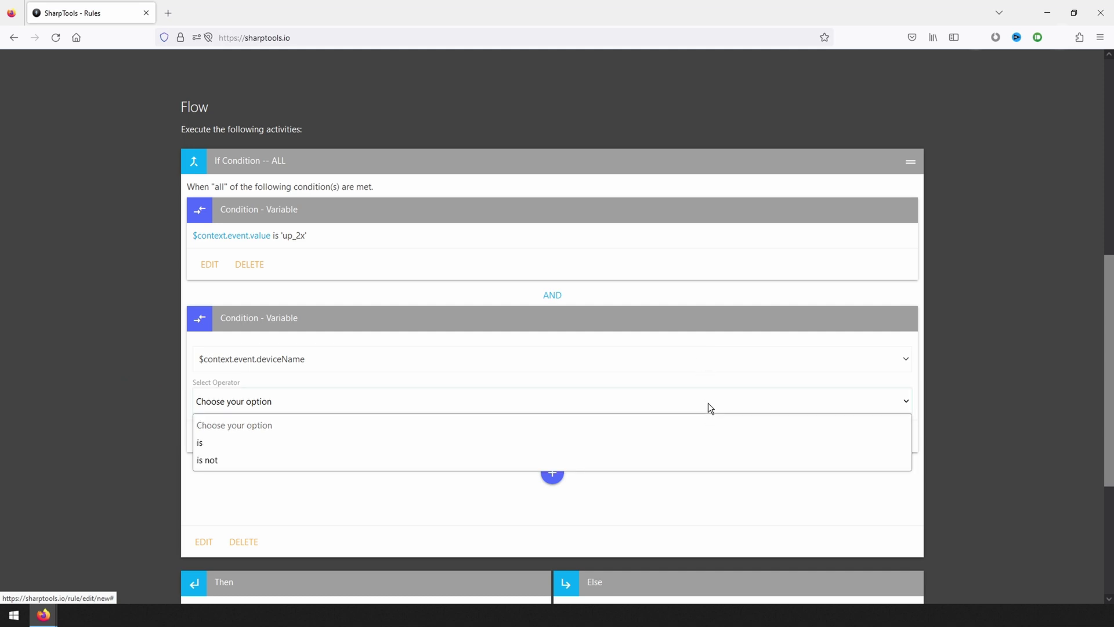
pyautogui.click(706, 459)
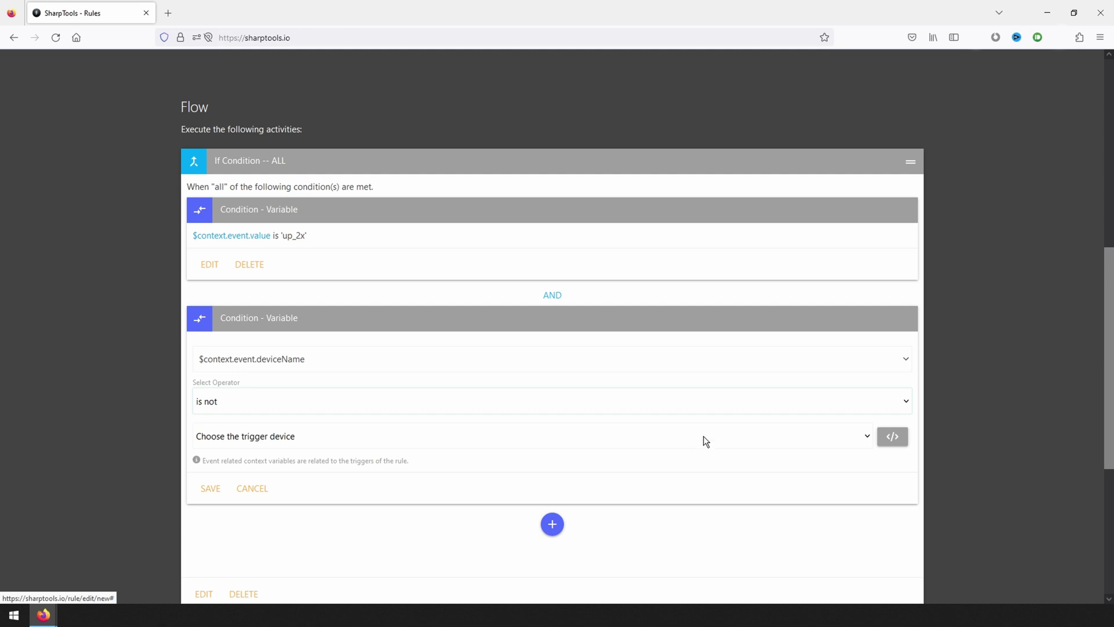
pyautogui.click(704, 438)
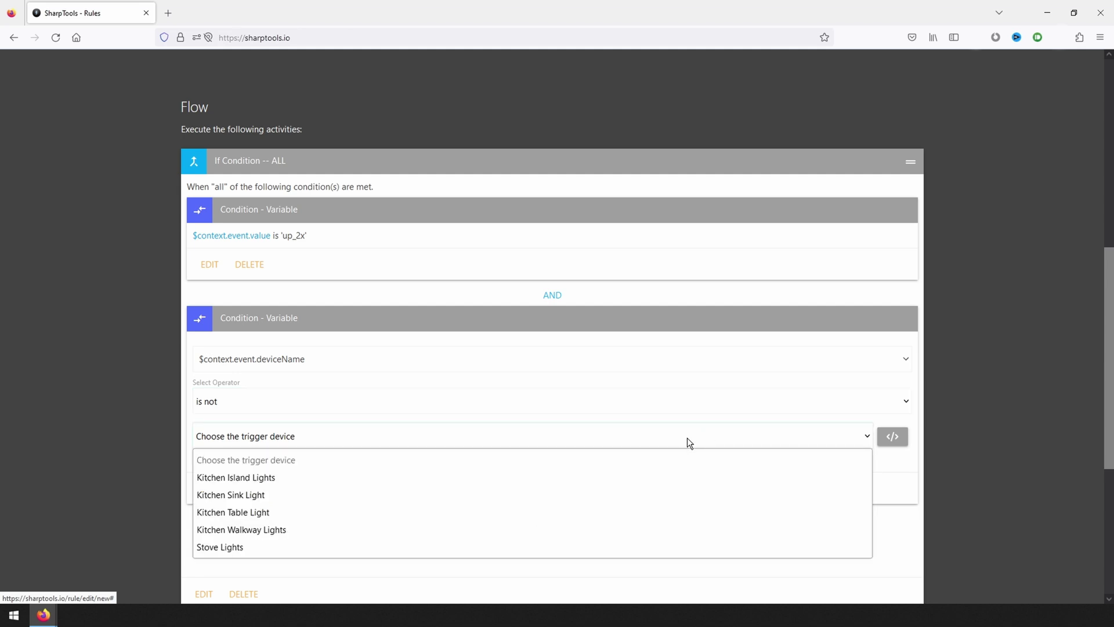
pyautogui.click(277, 510)
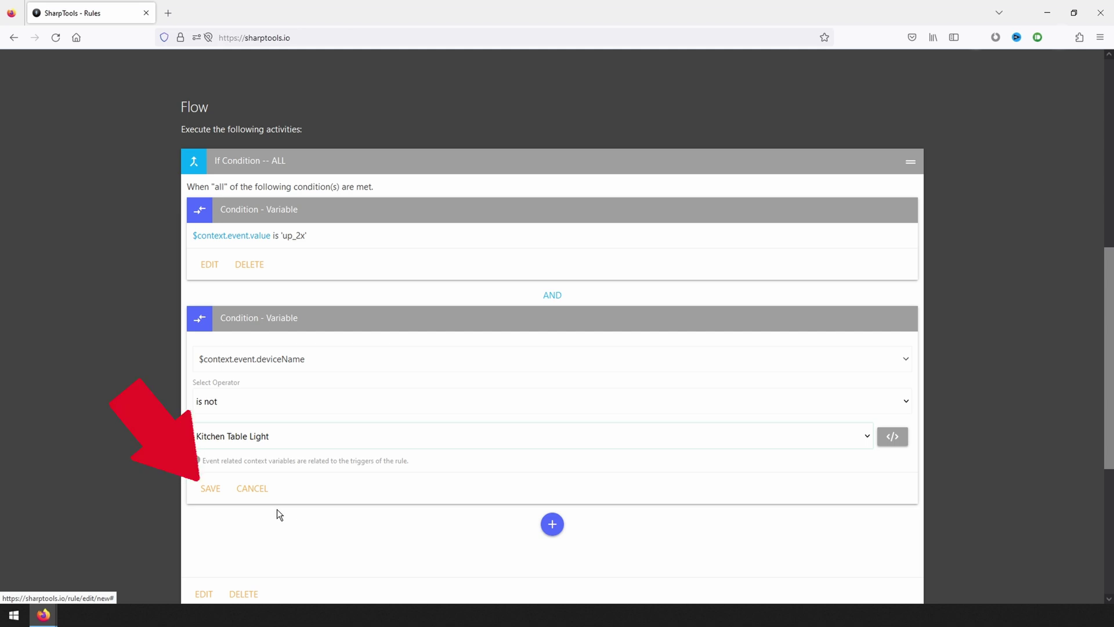
pyautogui.click(210, 491)
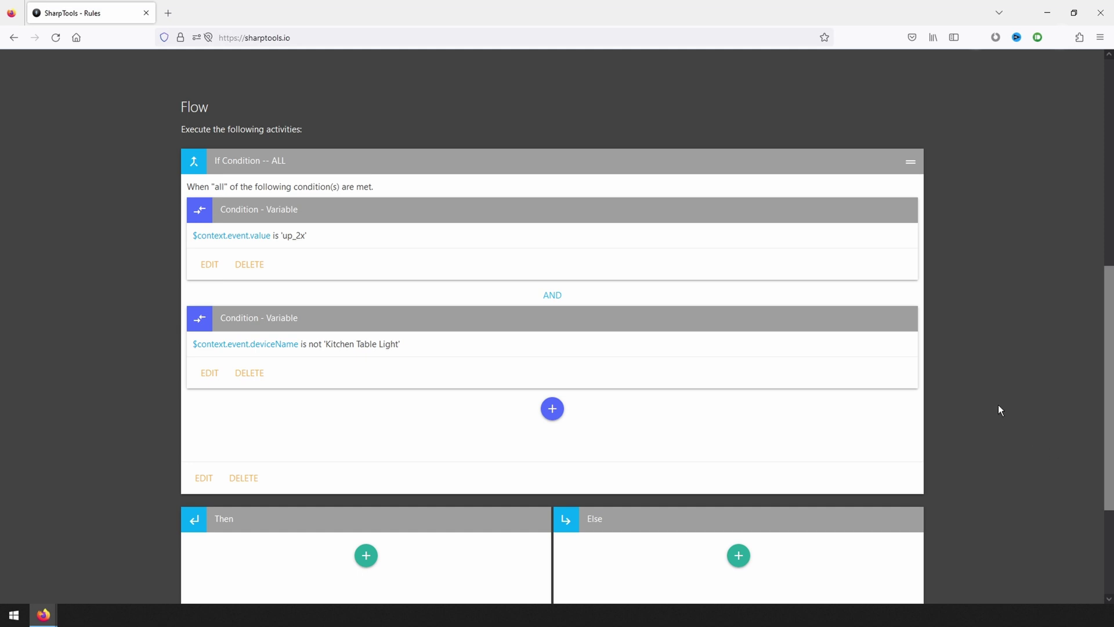
# Add a device action to the Then branch and select Kitchen Island Lights, Kitchen Sink Light and Kitchen Walkway Lights for it
pyautogui.scroll(-2, 998, 407)
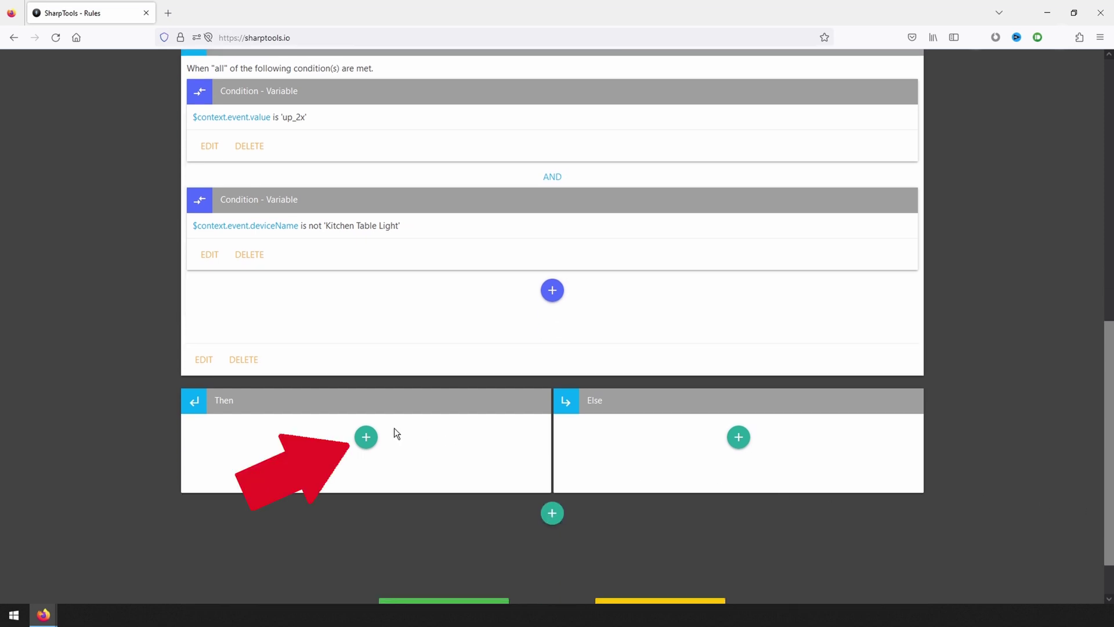
pyautogui.click(366, 437)
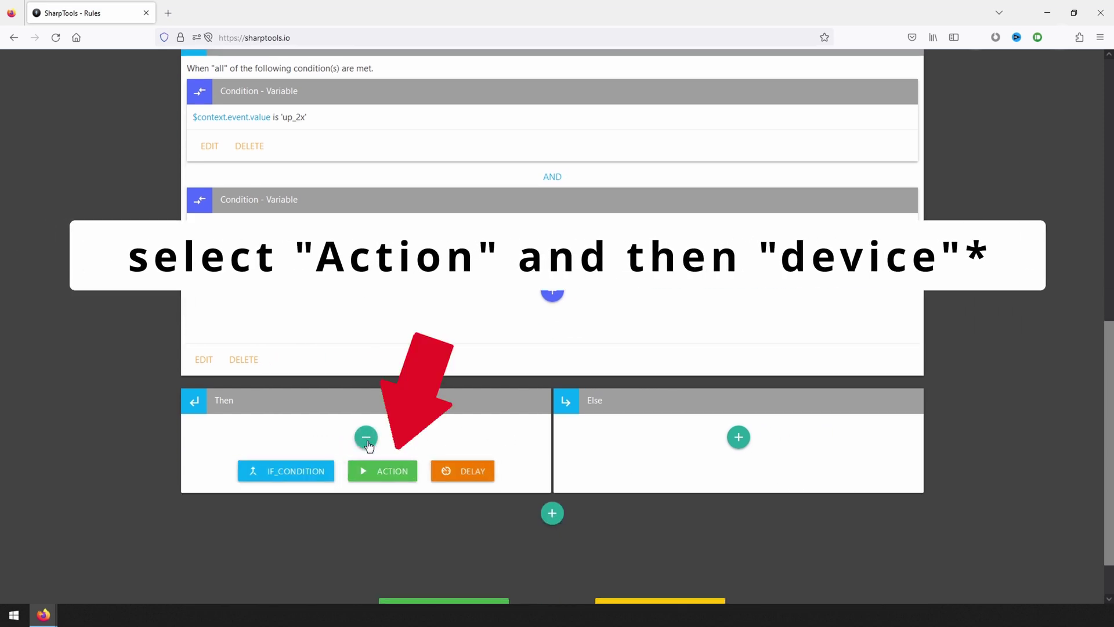
pyautogui.click(378, 471)
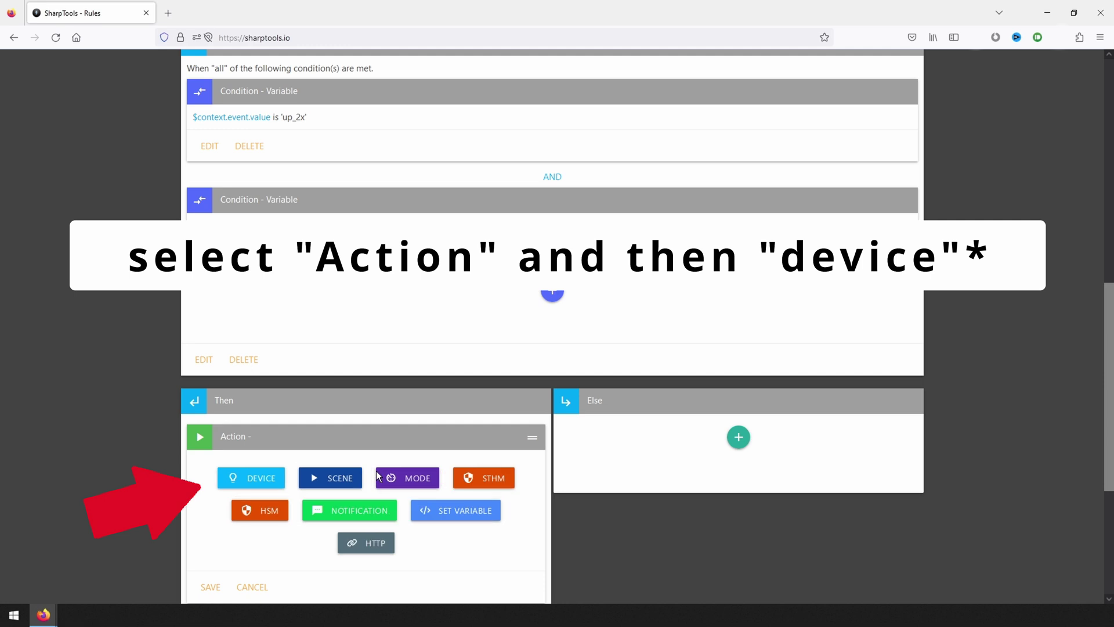
pyautogui.click(273, 474)
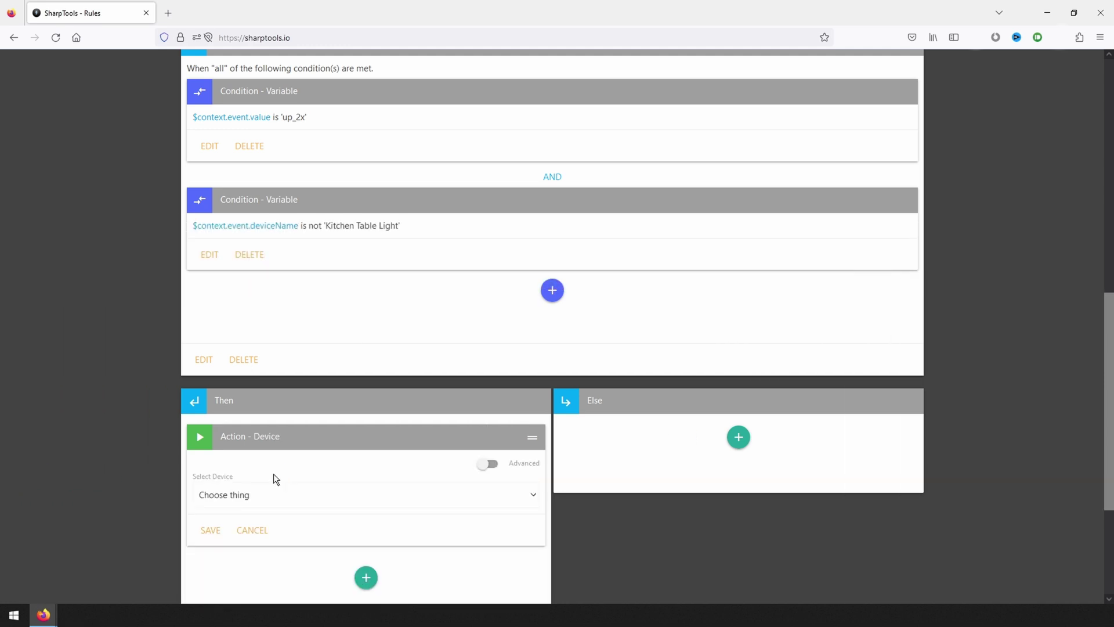
pyautogui.scroll(-2, 274, 473)
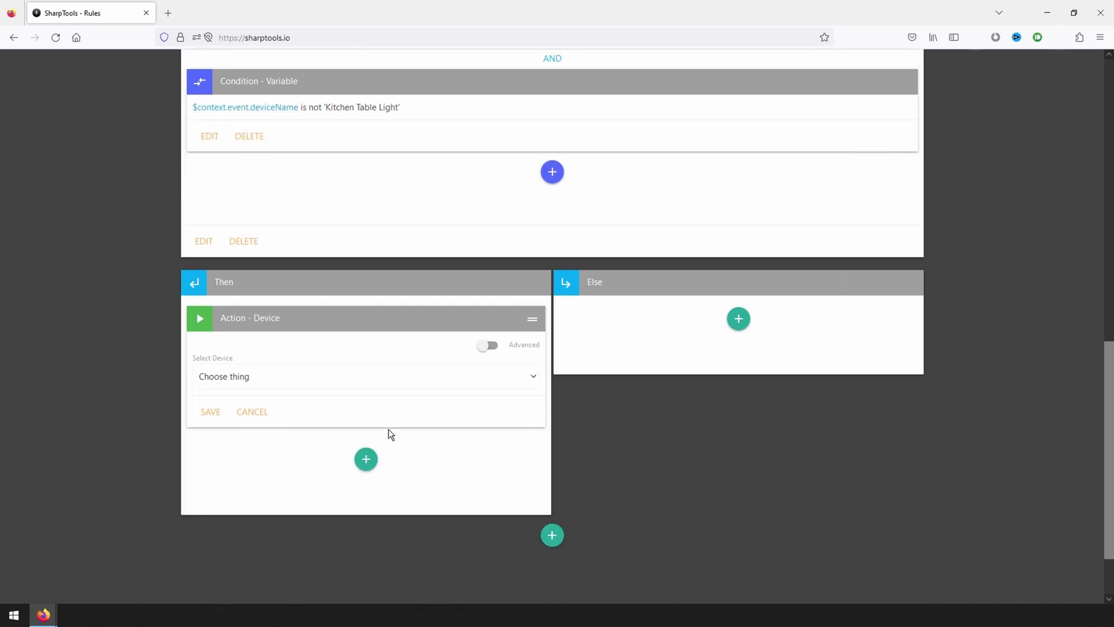
pyautogui.click(409, 382)
pyautogui.write('kitchen')
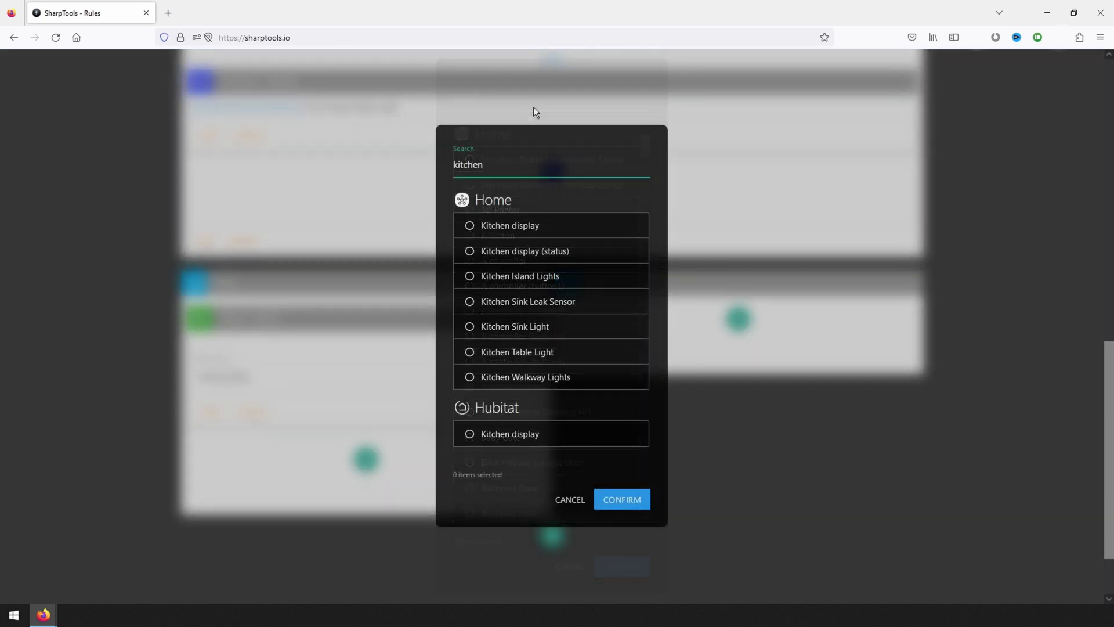
pyautogui.click(627, 276)
pyautogui.click(627, 327)
pyautogui.click(627, 377)
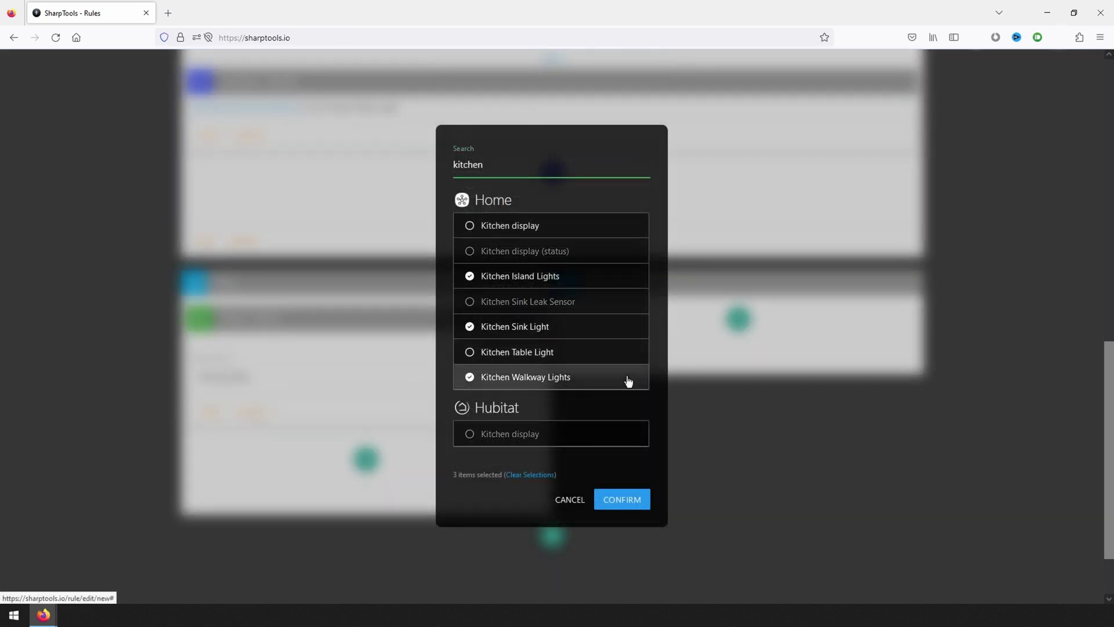
# Search the devices for "stove", add Stove Lights to the action's selection and confirm the devices
pyautogui.doubleClick(468, 164)
pyautogui.write('stove')
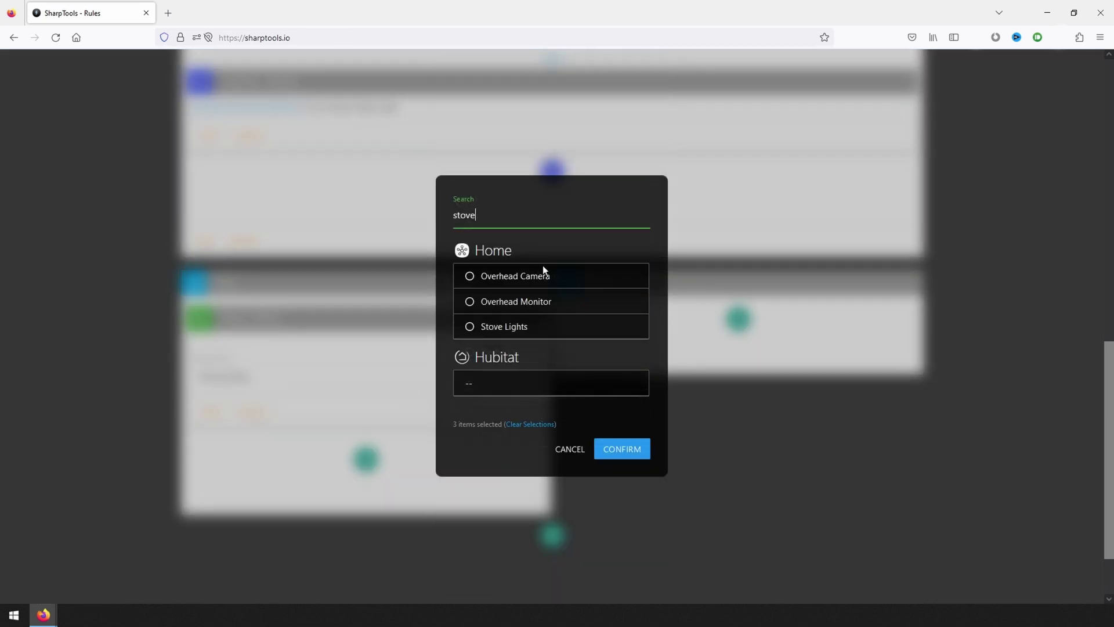
pyautogui.click(574, 331)
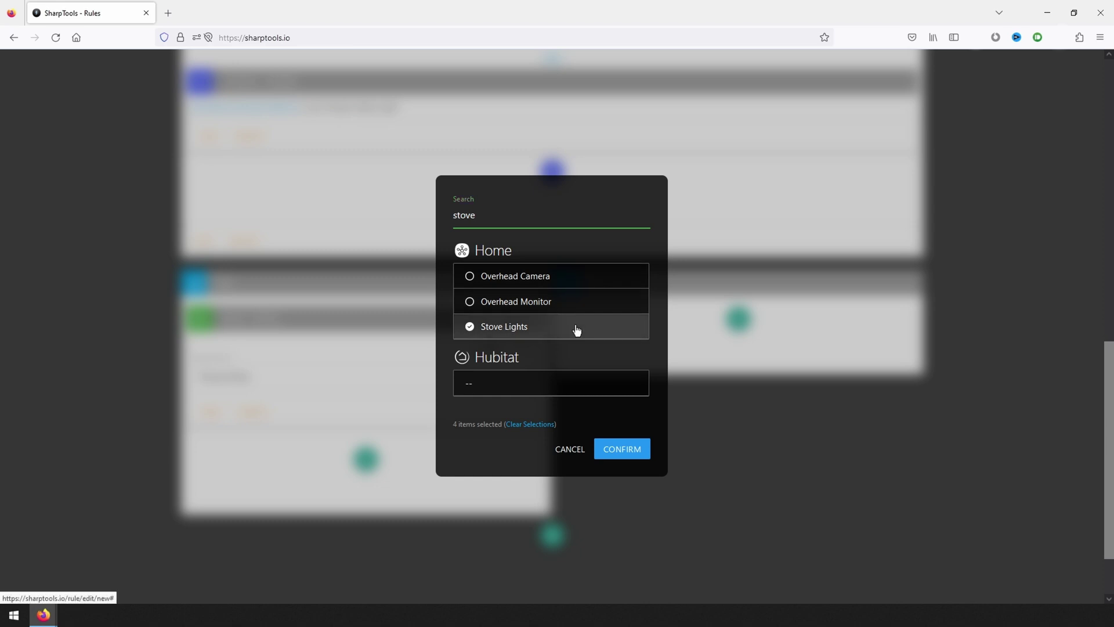
pyautogui.click(634, 451)
# Set the Then action's command to on and save the action
pyautogui.click(486, 417)
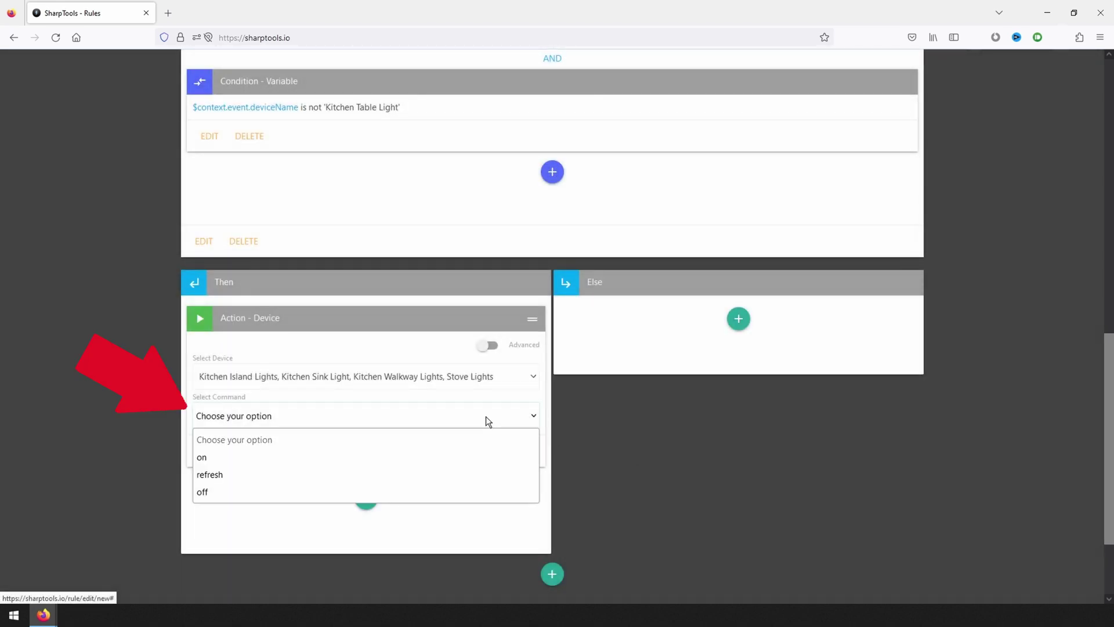
pyautogui.click(333, 456)
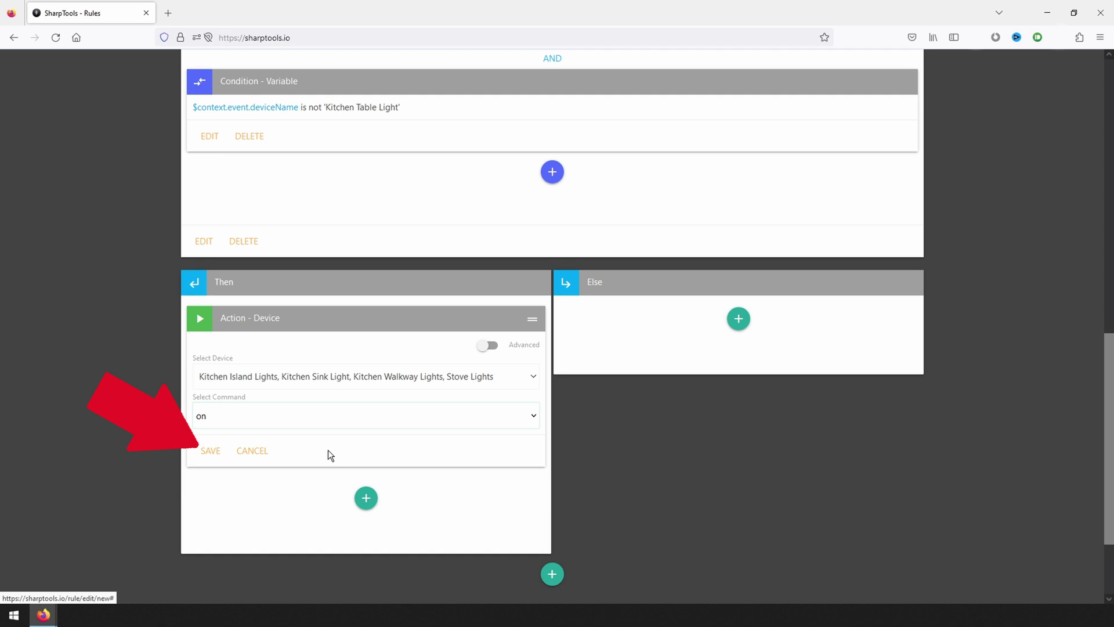
pyautogui.click(207, 451)
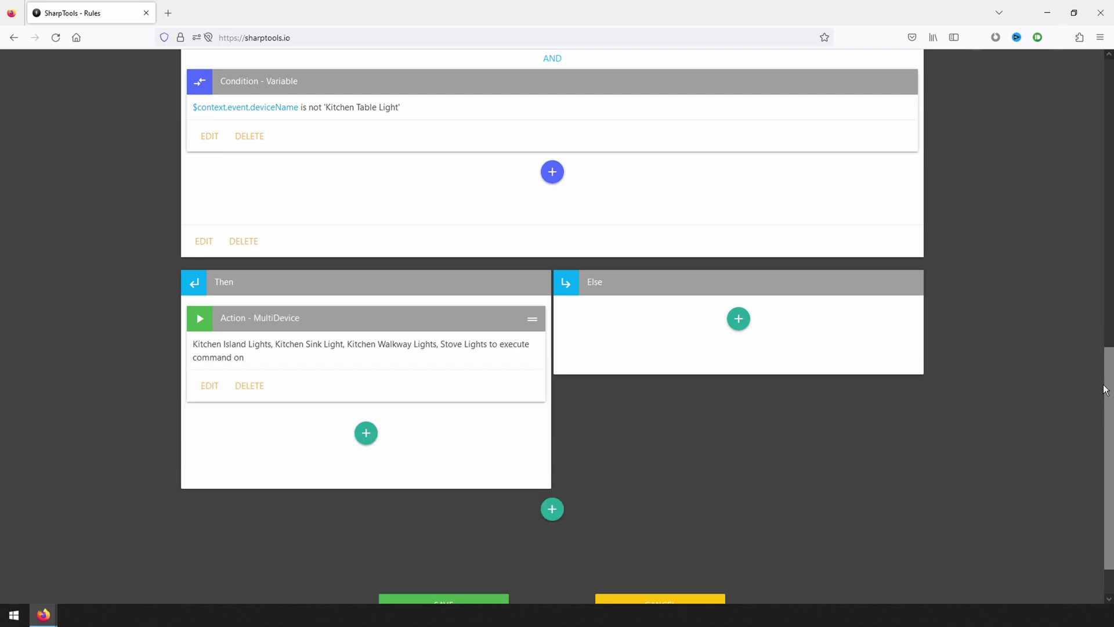
# Add a second If condition block below the existing one and start a variable condition in it
pyautogui.moveTo(1106, 390); pyautogui.dragTo(1105, 325)
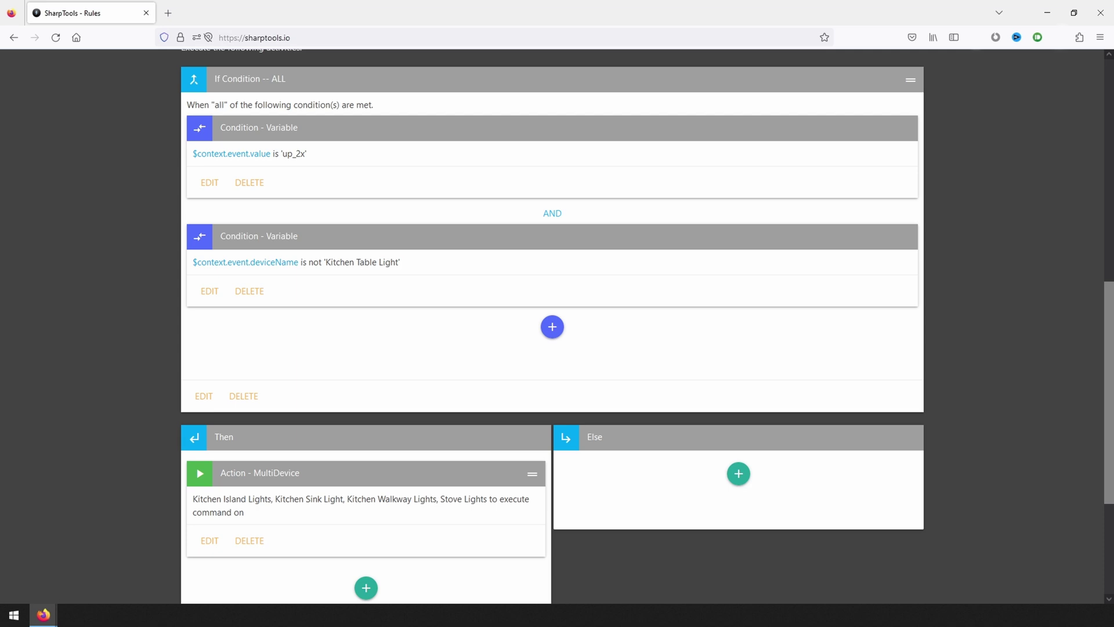
pyautogui.moveTo(1096, 409); pyautogui.dragTo(1090, 495)
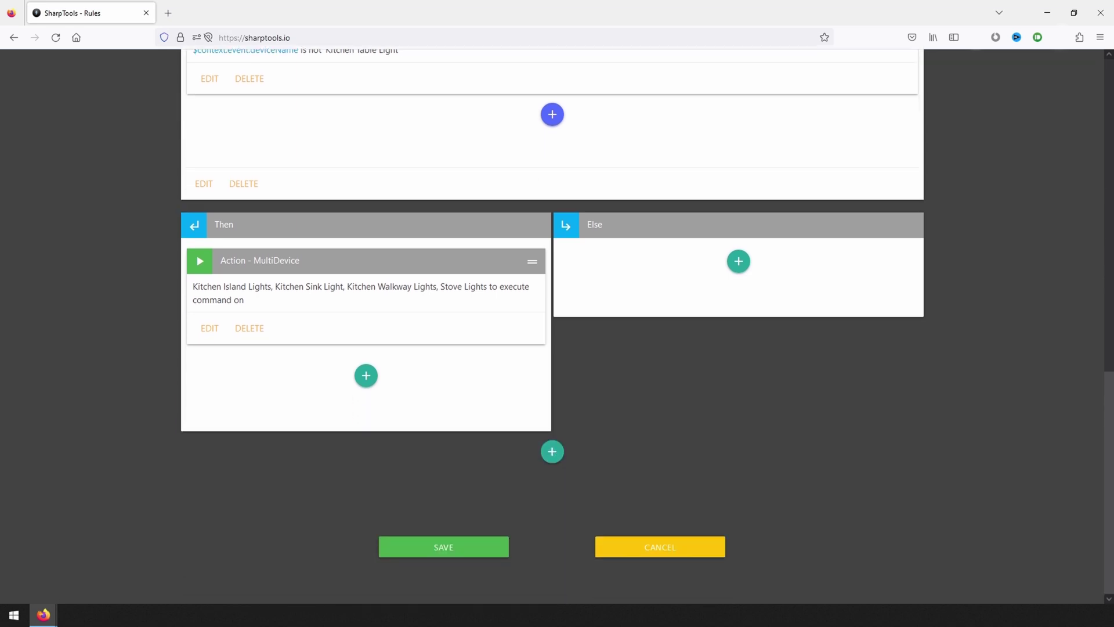
pyautogui.click(552, 455)
pyautogui.click(497, 486)
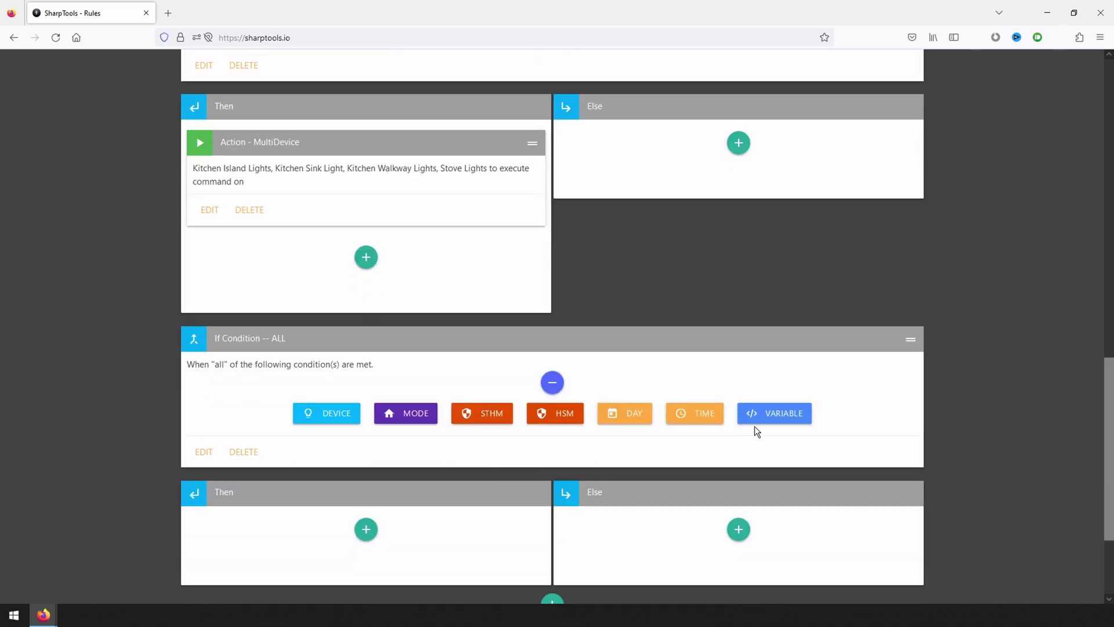
pyautogui.click(806, 409)
# Choose the context variable for the triggering location/device event's Value in the second If block's condition
pyautogui.click(801, 426)
pyautogui.click(556, 104)
pyautogui.click(665, 247)
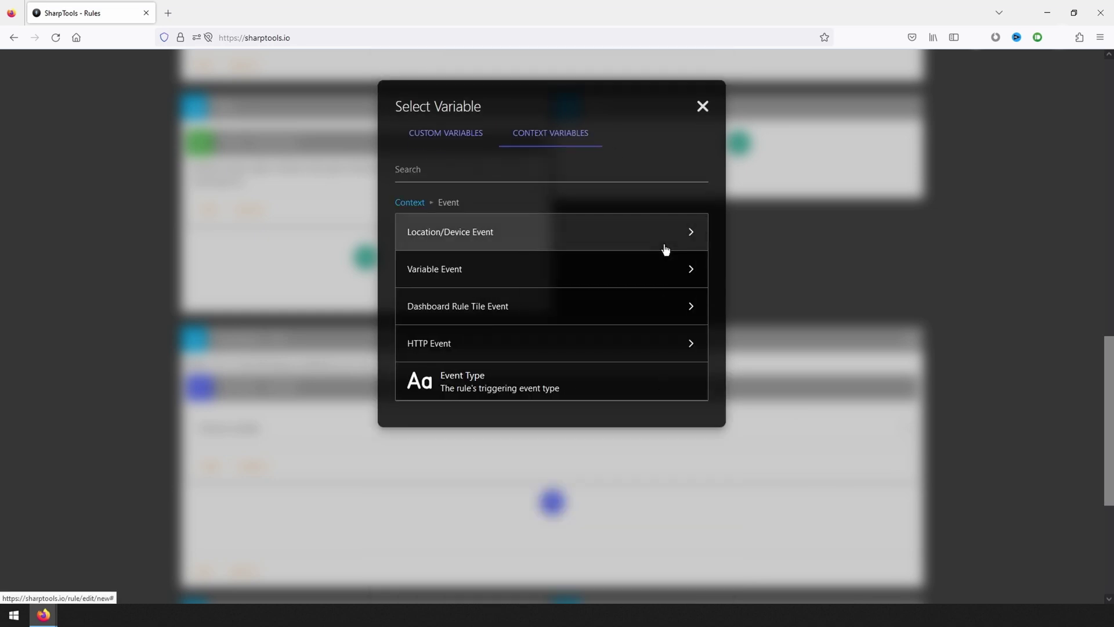
pyautogui.click(666, 248)
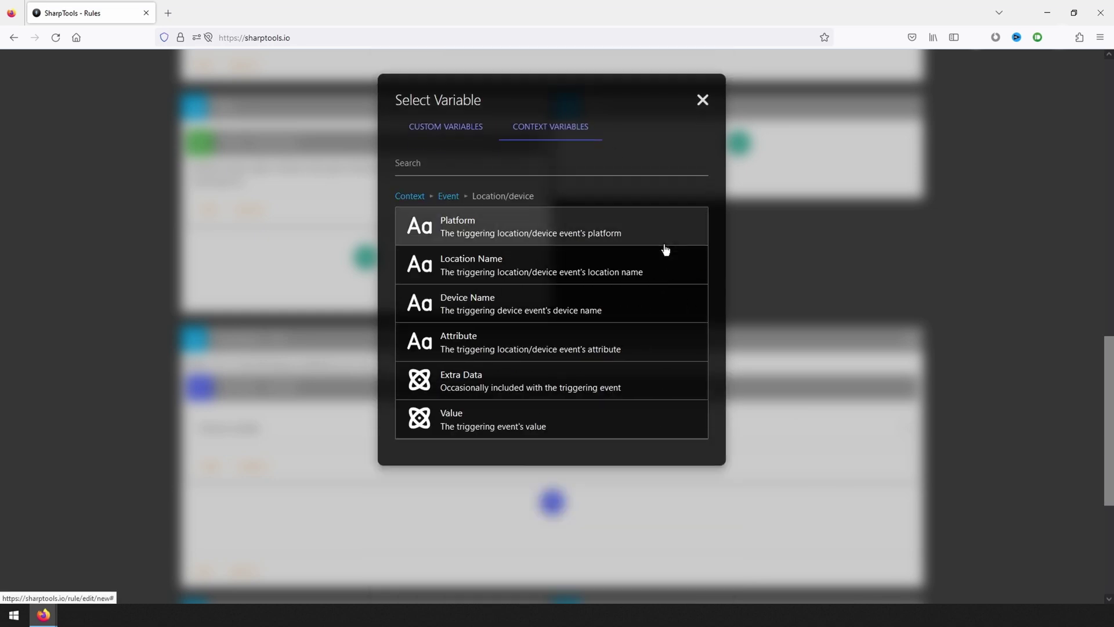
pyautogui.click(680, 417)
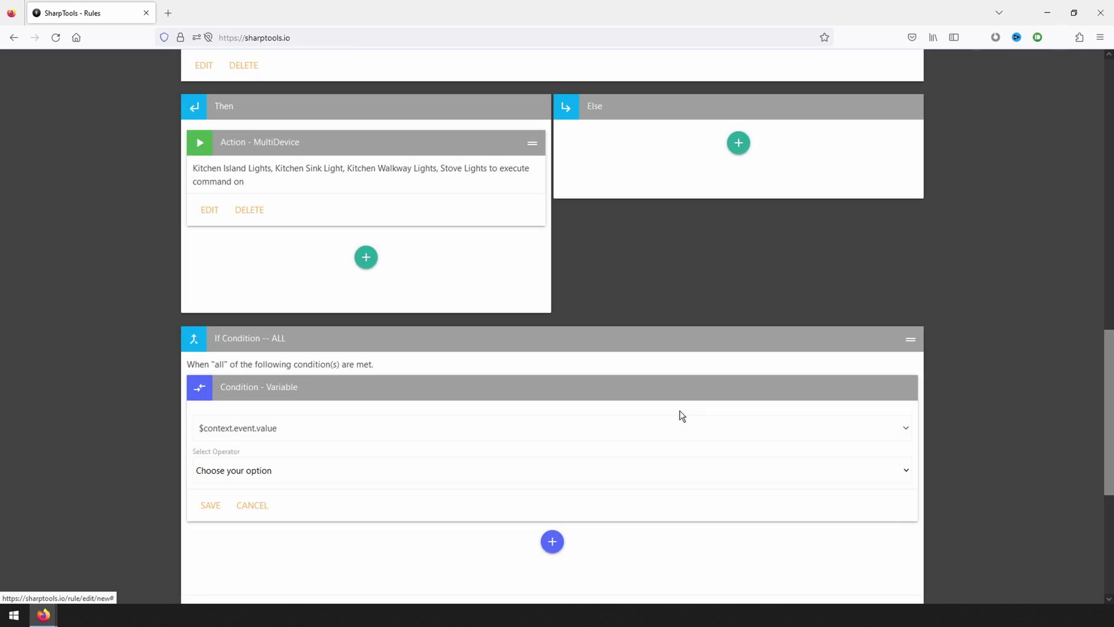
# Set the event value condition to is up_2x and save it
pyautogui.click(667, 469)
pyautogui.click(301, 357)
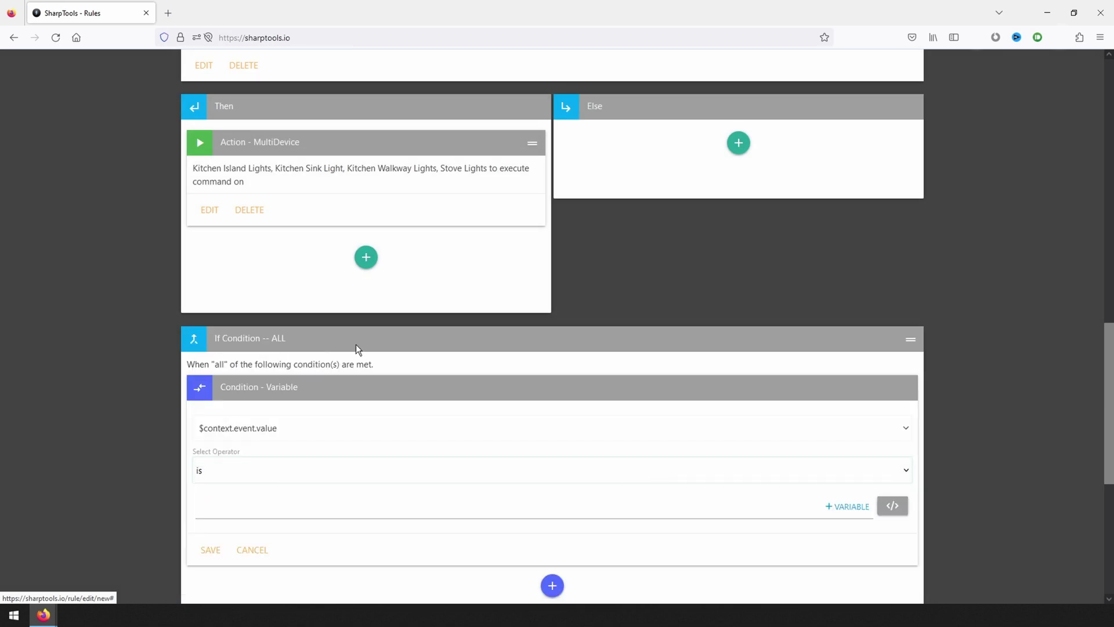
pyautogui.scroll(-1, 356, 348)
pyautogui.click(364, 451)
pyautogui.write('up_2x')
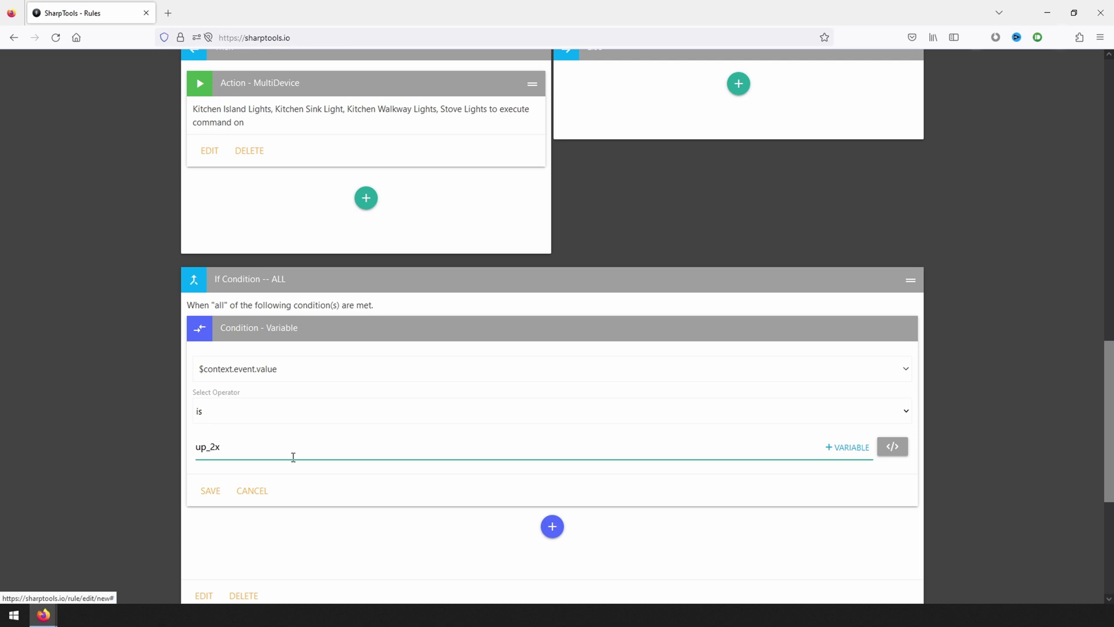
pyautogui.click(211, 491)
# Add another variable condition to the second If block, using the triggering location/device event's Device Name context variable
pyautogui.click(553, 417)
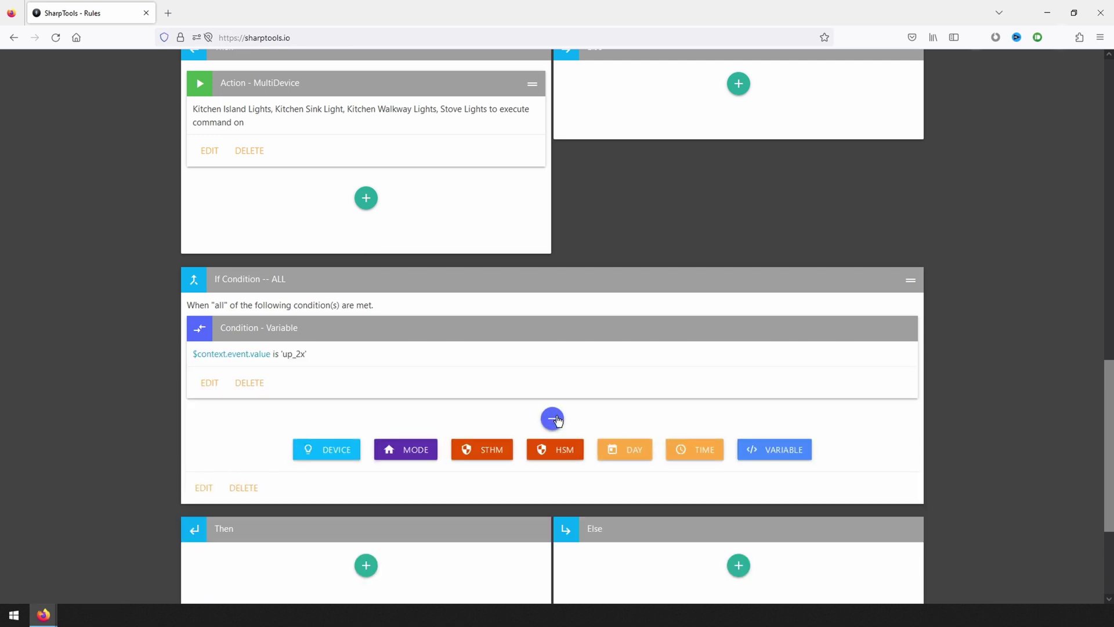
pyautogui.click(777, 450)
pyautogui.scroll(-2, 667, 374)
pyautogui.click(666, 365)
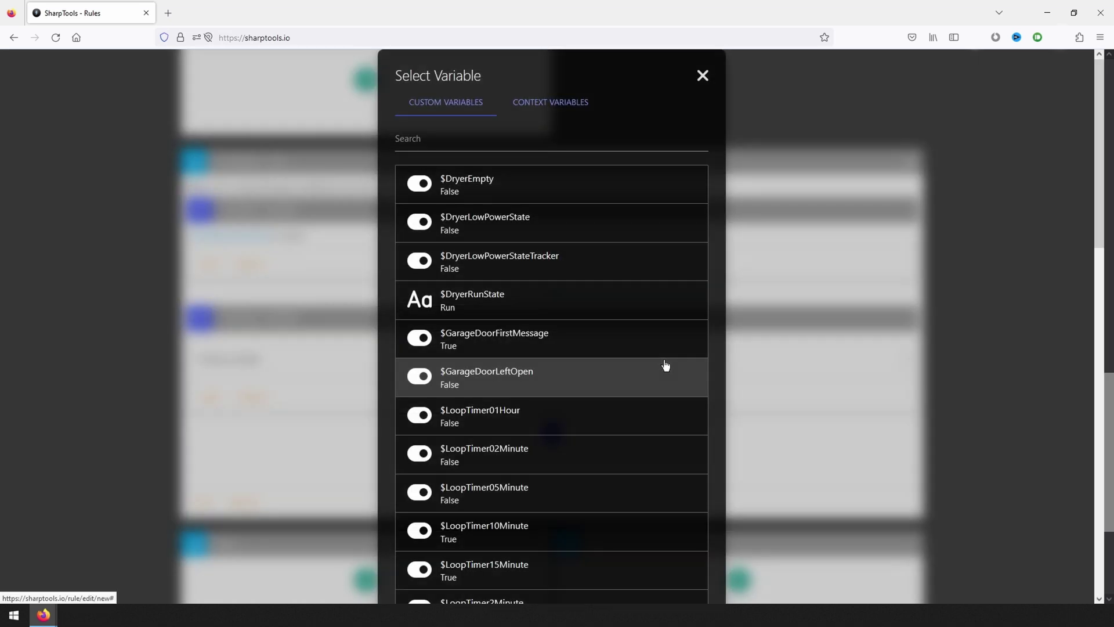
pyautogui.click(576, 107)
pyautogui.click(672, 253)
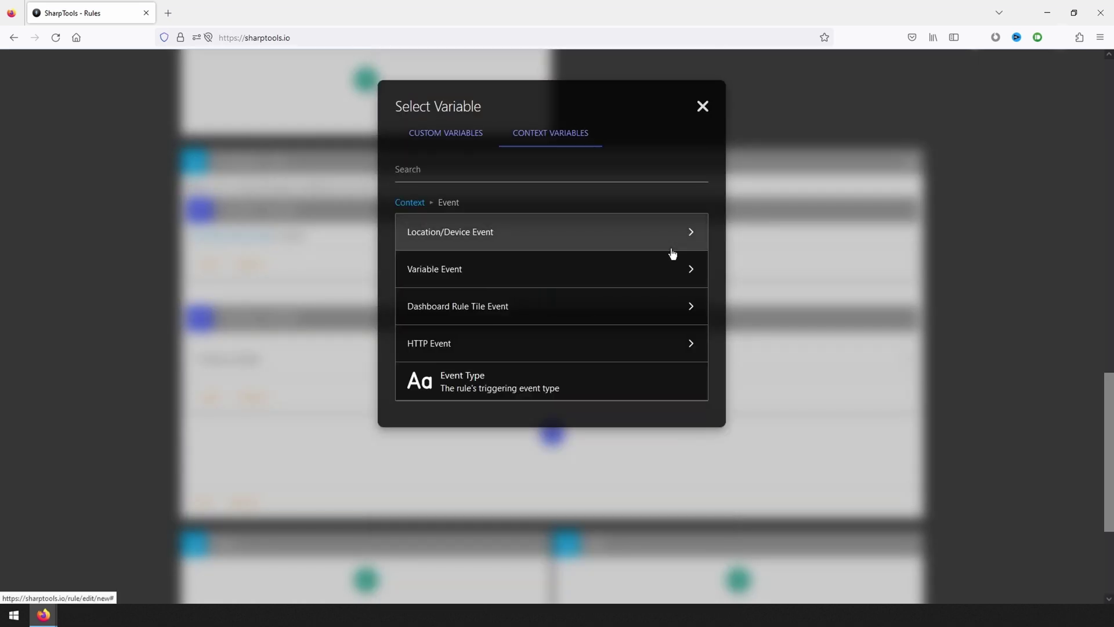
pyautogui.click(672, 248)
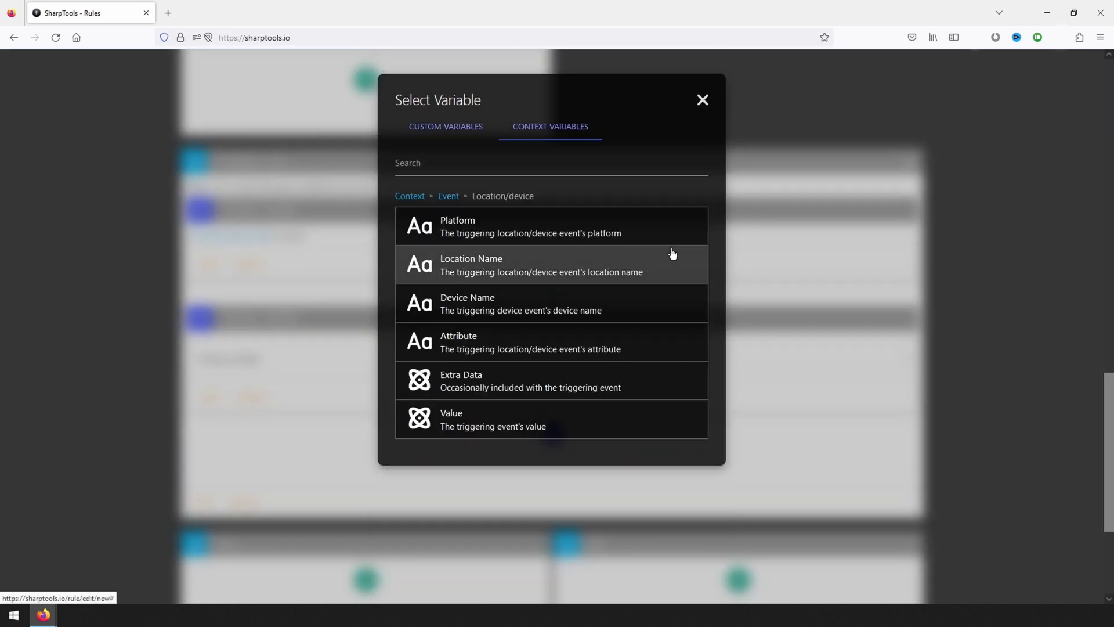
pyautogui.click(698, 299)
# Set the device name condition to is Kitchen Table Light and save it
pyautogui.click(744, 402)
pyautogui.click(569, 431)
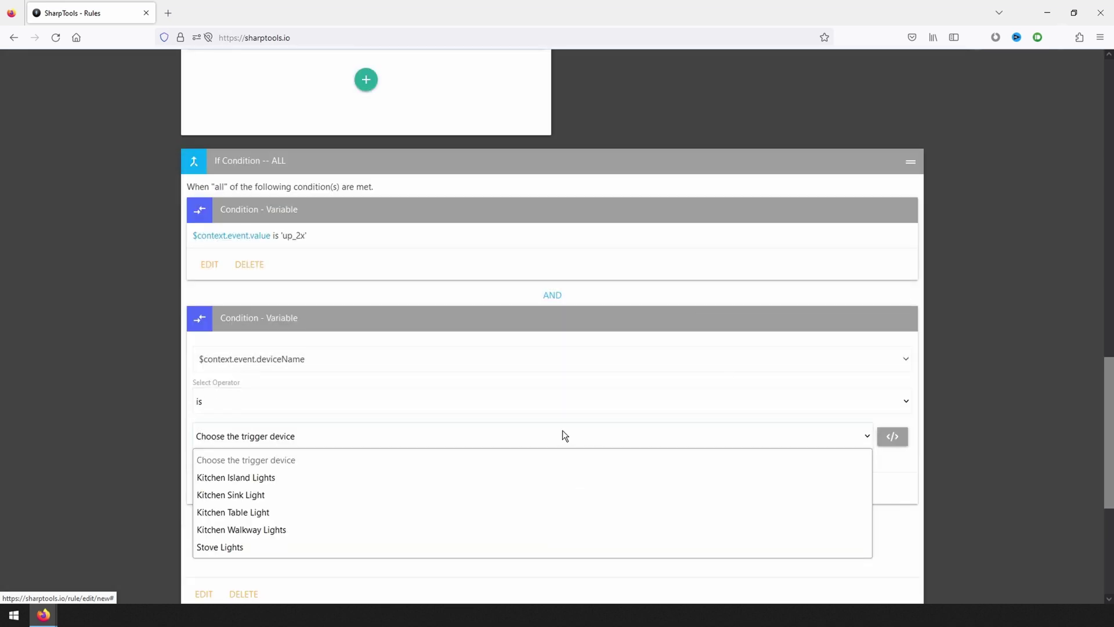
pyautogui.click(263, 512)
pyautogui.click(210, 488)
# Add a device action to the second If block's Then branch and search its devices for "kitchen"
pyautogui.moveTo(1108, 392); pyautogui.dragTo(1109, 418)
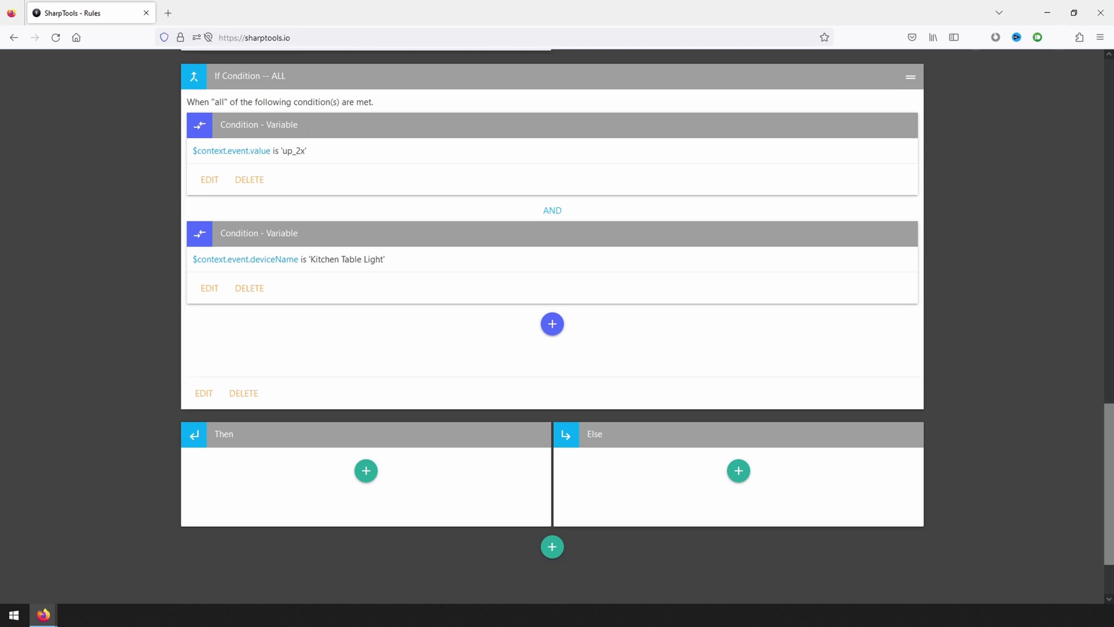
pyautogui.click(368, 469)
pyautogui.click(383, 505)
pyautogui.scroll(-2, 381, 502)
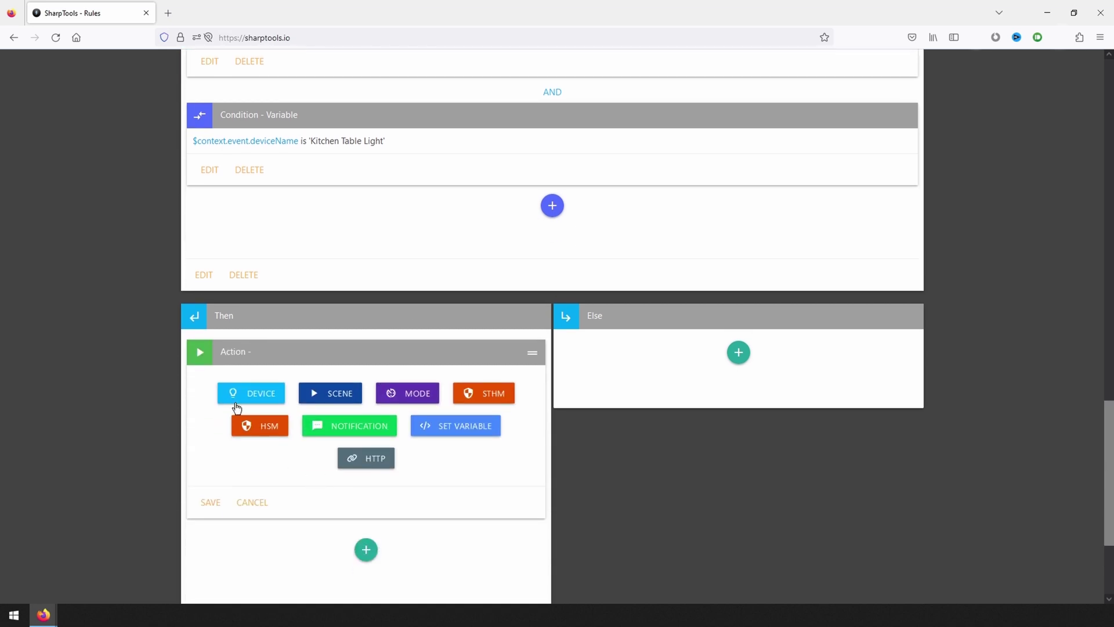
pyautogui.click(242, 398)
pyautogui.click(248, 413)
pyautogui.write('kitchen')
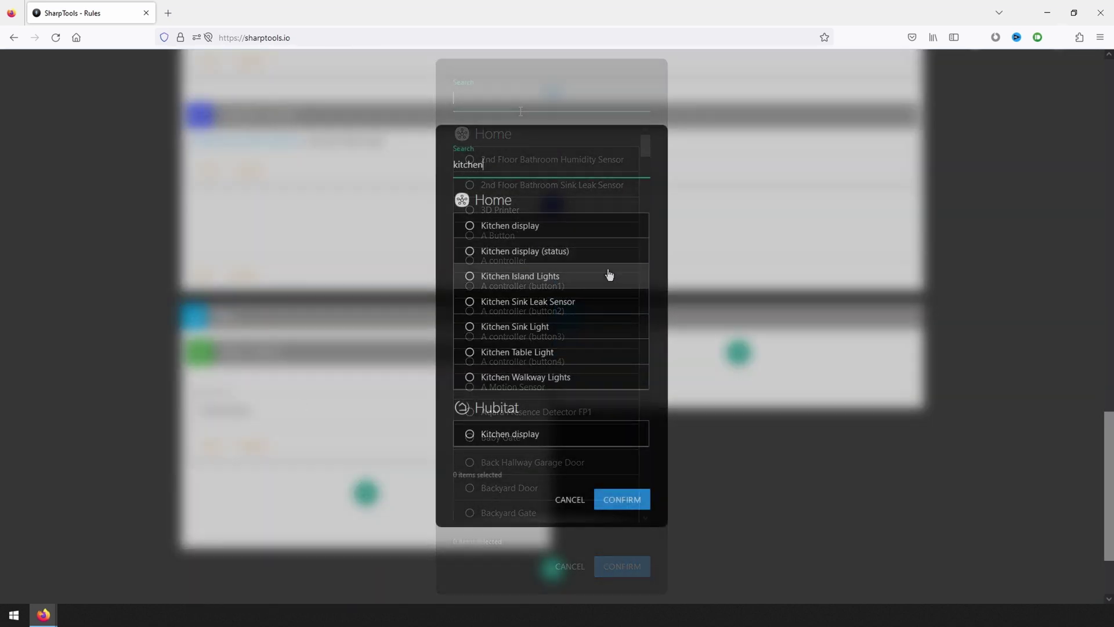
# Select Kitchen Island Lights, Kitchen Sink Light, Kitchen Table Light, Kitchen Walkway Lights and Stove Lights for the action, searching "stove" for the last, and confirm
pyautogui.click(610, 275)
pyautogui.click(578, 325)
pyautogui.click(579, 351)
pyautogui.click(588, 377)
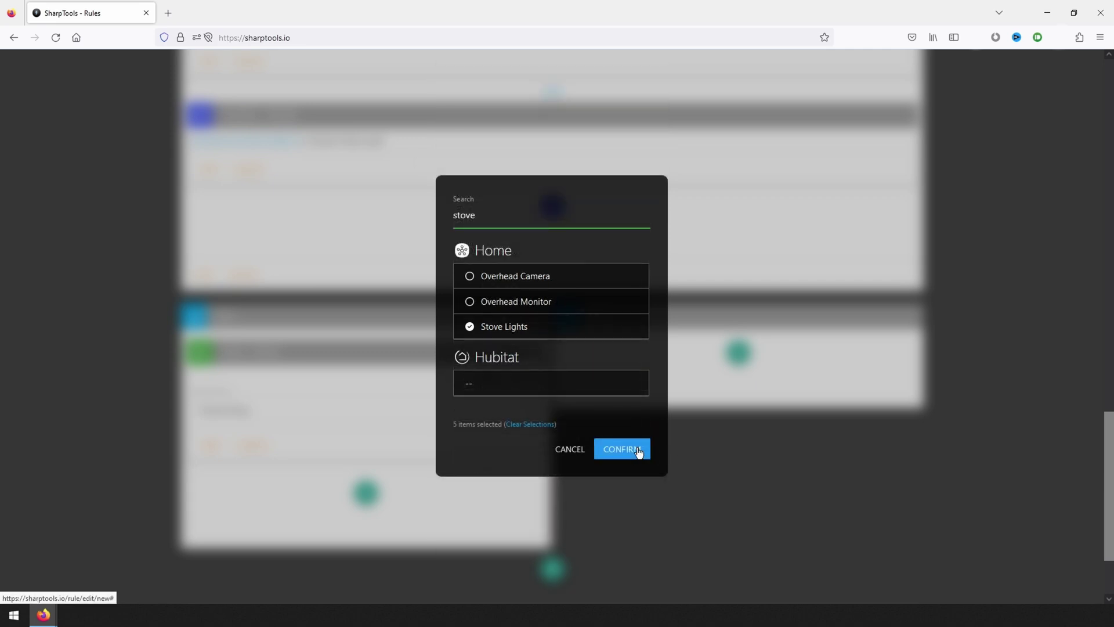
pyautogui.click(638, 452)
# Set the command for the five selected lights to on and save the action
pyautogui.click(451, 462)
pyautogui.click(289, 498)
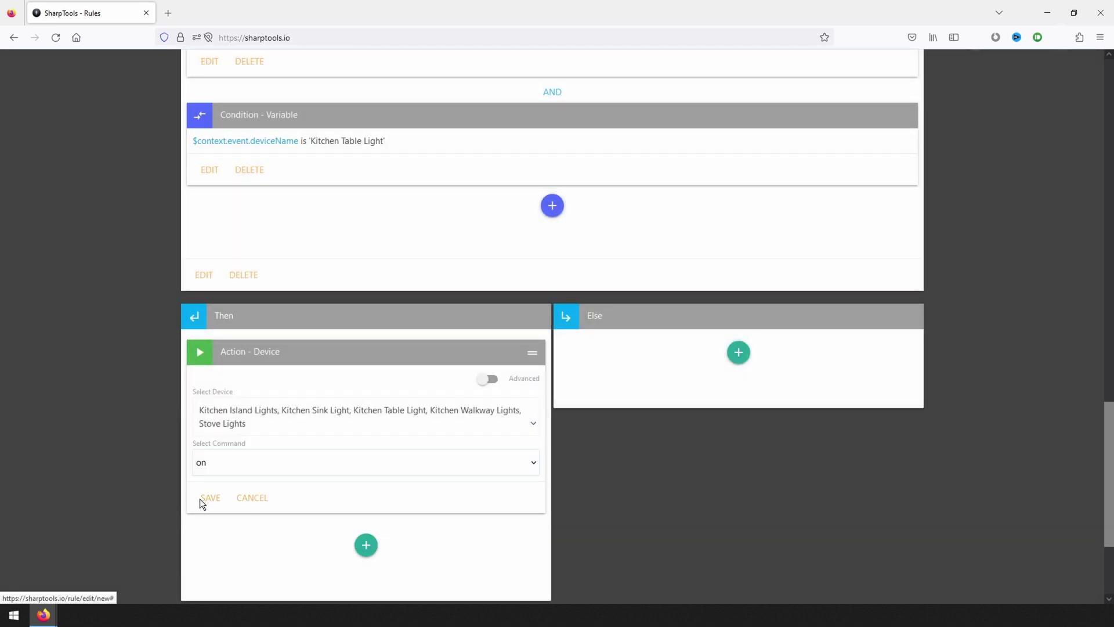
pyautogui.click(208, 499)
pyautogui.scroll(2, 1103, 459)
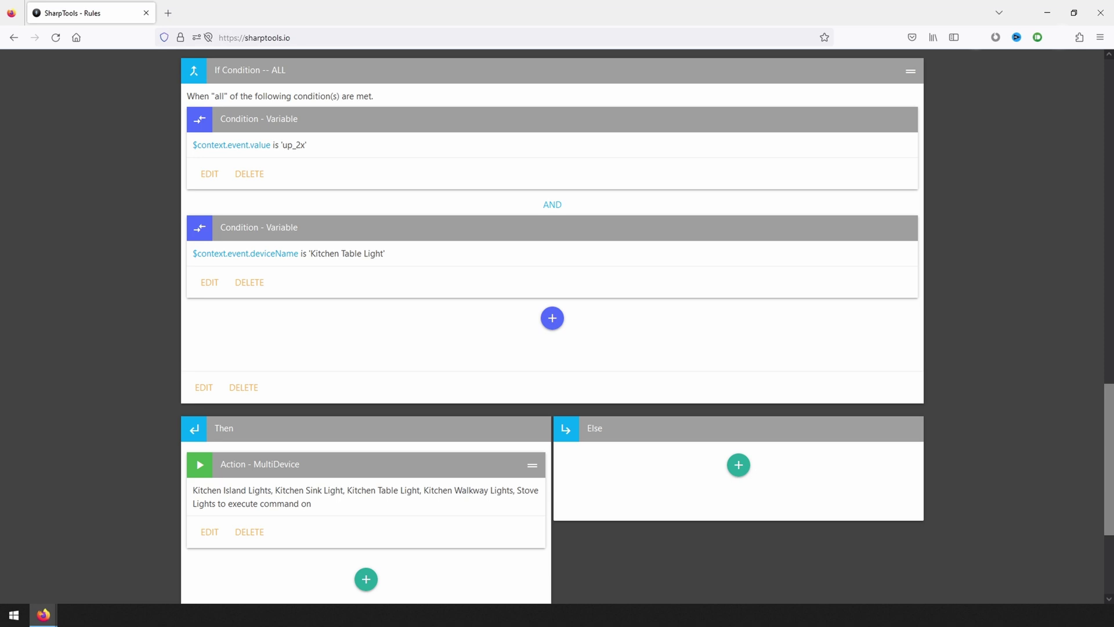
pyautogui.scroll(-2, 552, 325)
pyautogui.scroll(2, 552, 326)
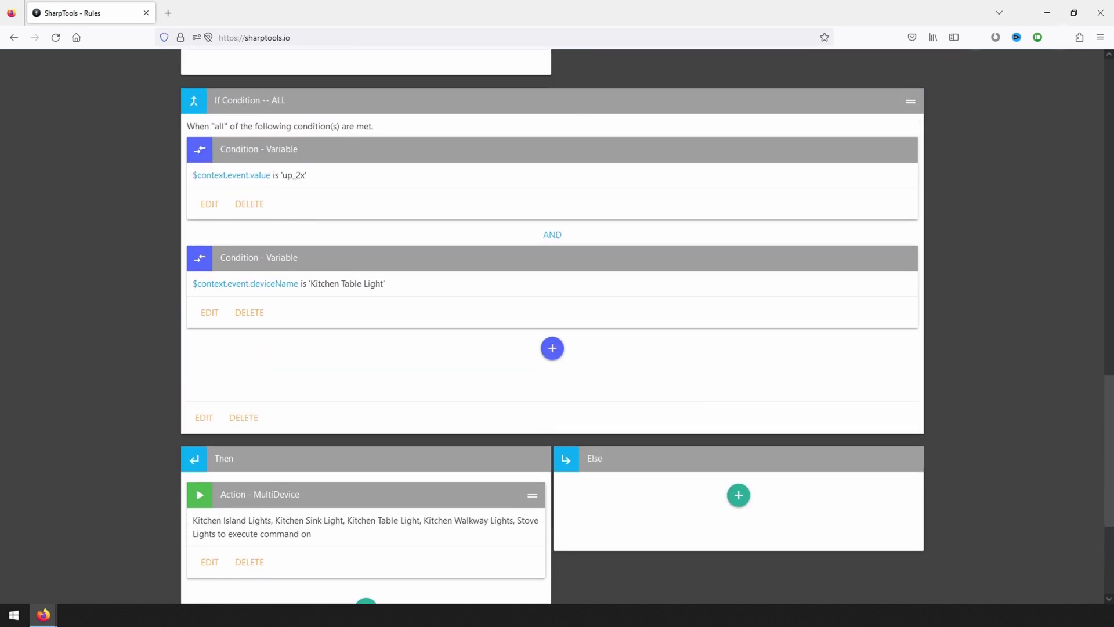
pyautogui.scroll(-1, 552, 325)
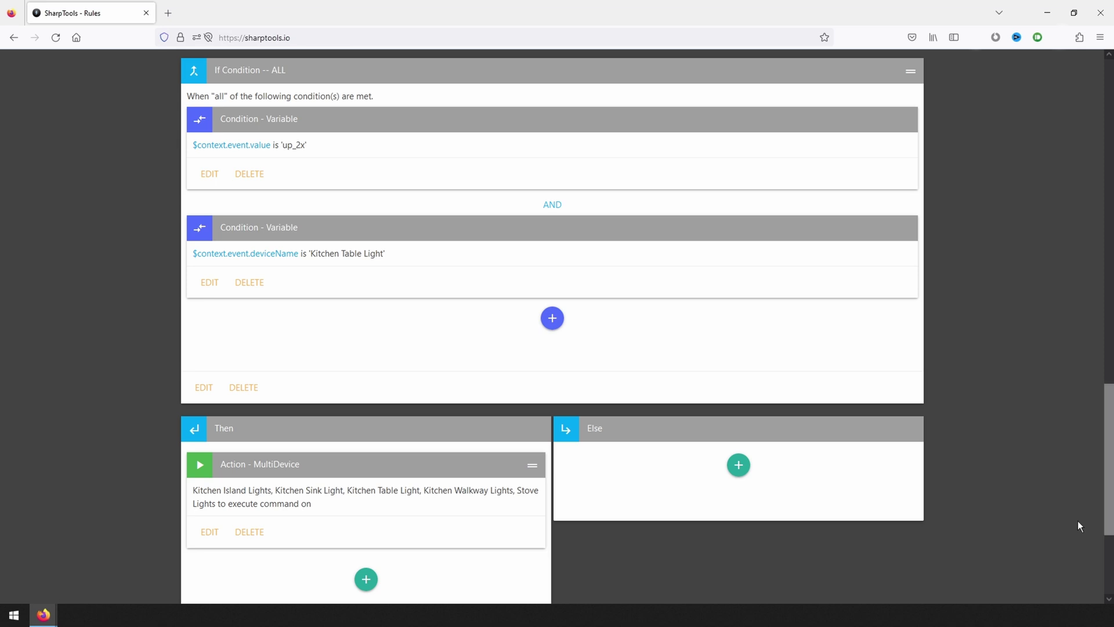
# Add a third If condition block at the end of the rule and start a variable condition in it
pyautogui.moveTo(1109, 493); pyautogui.dragTo(1034, 539)
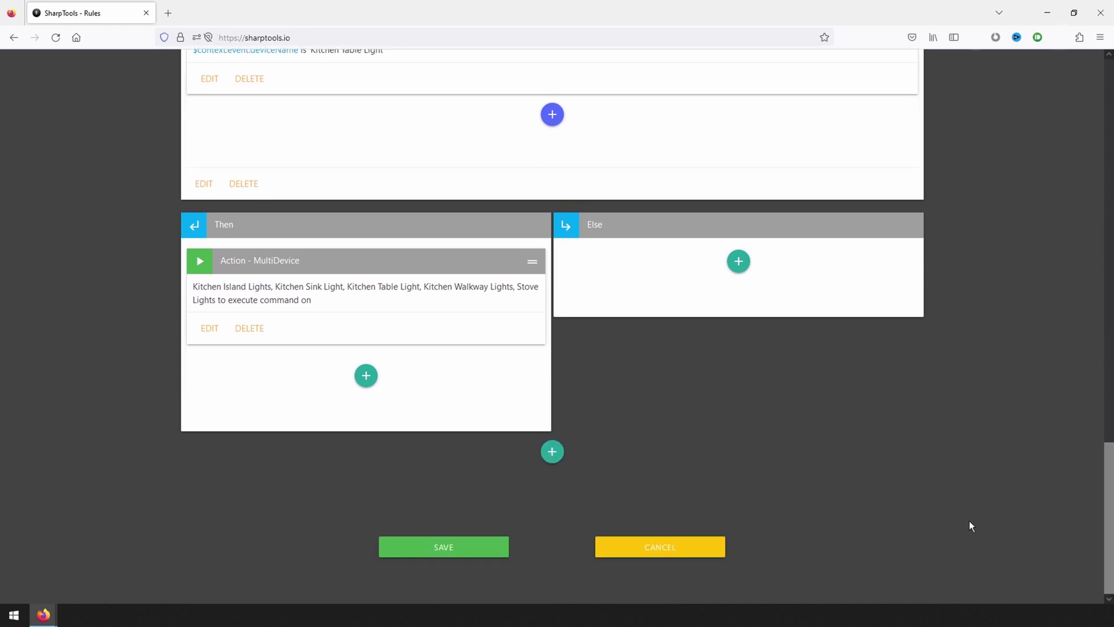
pyautogui.click(553, 452)
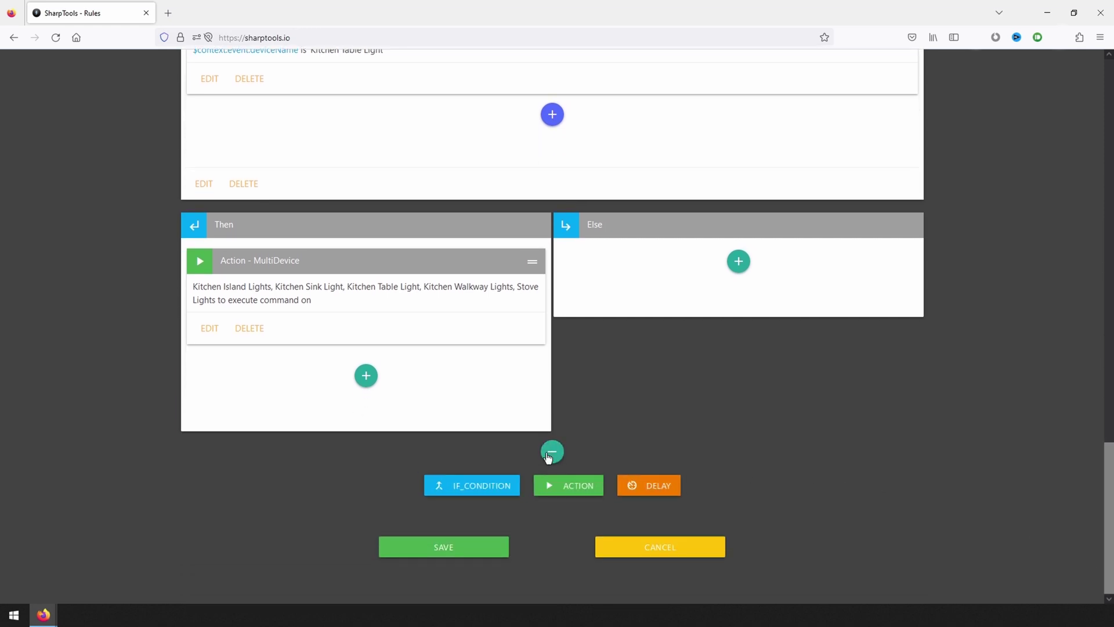
pyautogui.click(488, 485)
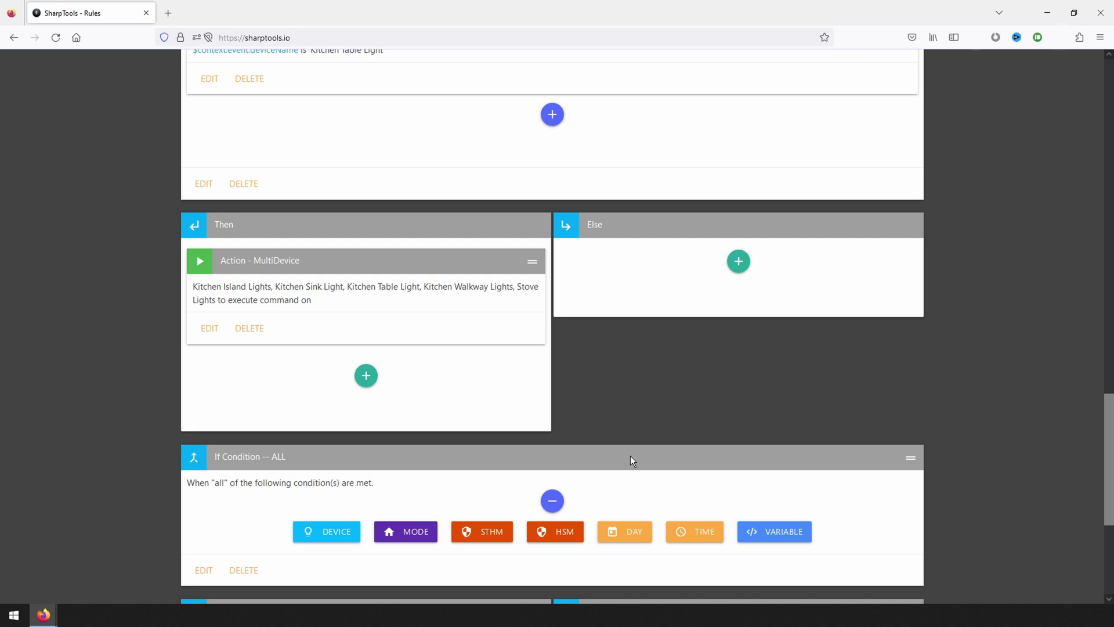
pyautogui.click(793, 533)
pyautogui.scroll(-2, 795, 539)
pyautogui.scroll(-1, 792, 533)
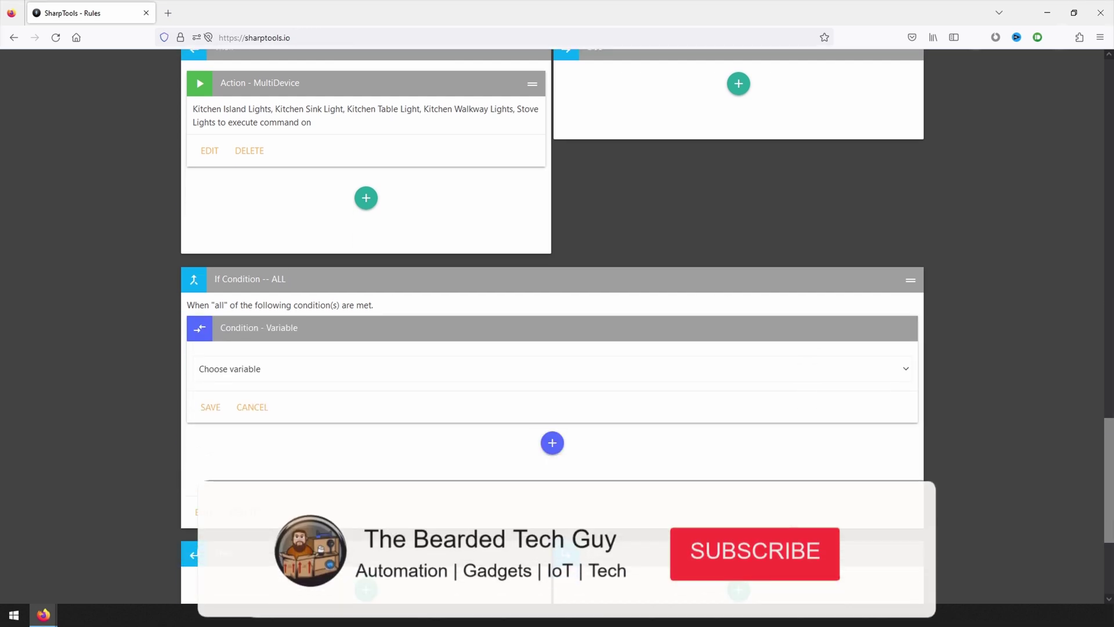
# Choose the triggering location/device event's Value context variable for the third If block's condition
pyautogui.click(899, 380)
pyautogui.click(571, 100)
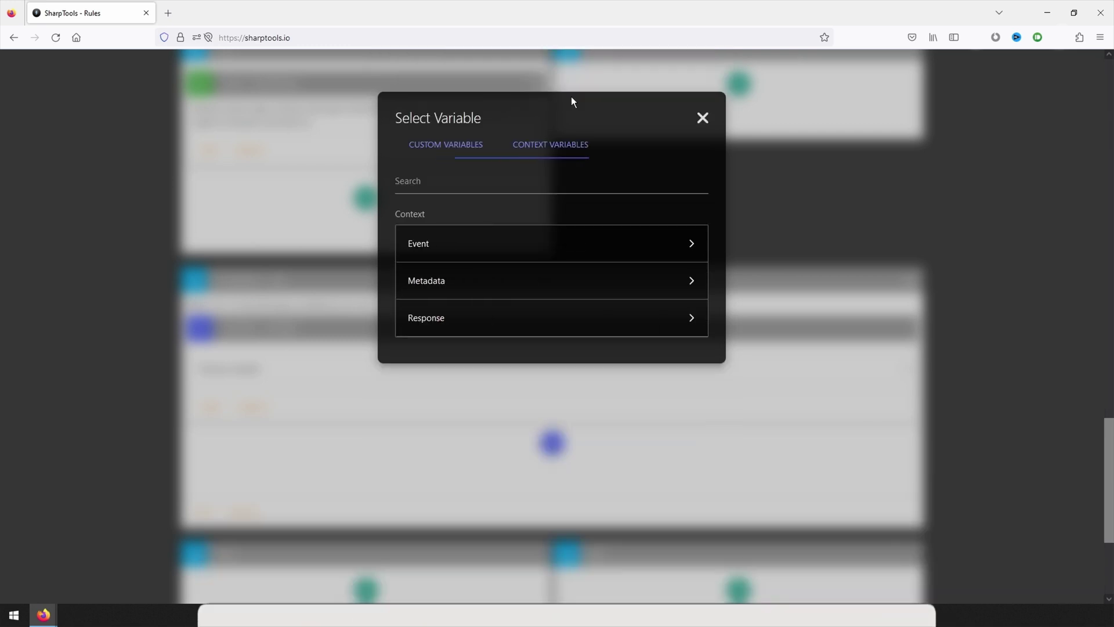
pyautogui.click(571, 247)
pyautogui.click(581, 246)
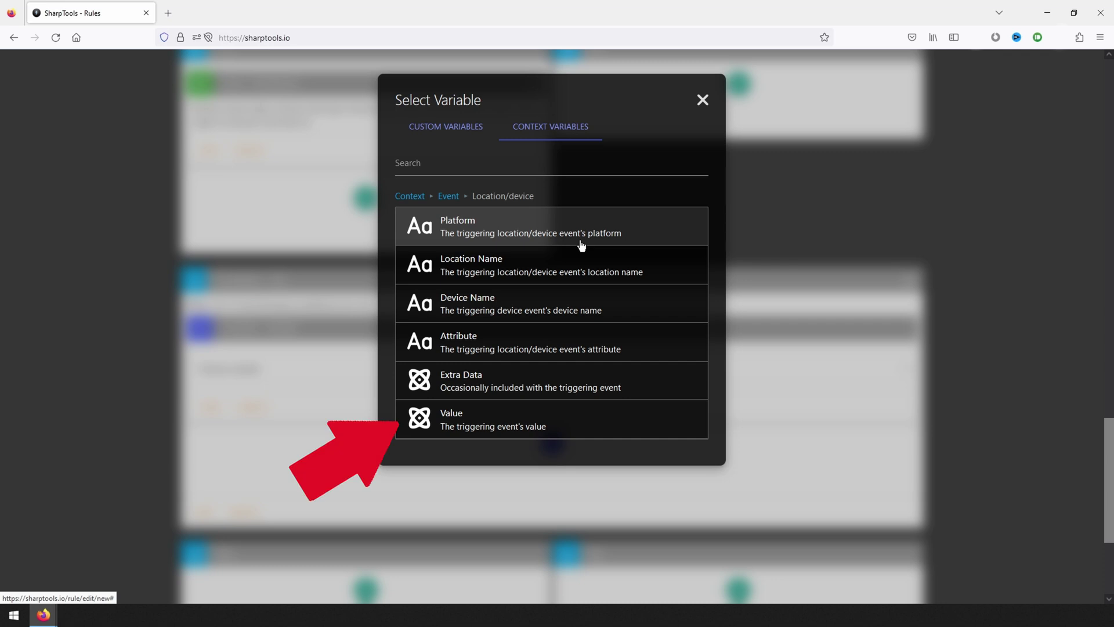
pyautogui.click(664, 426)
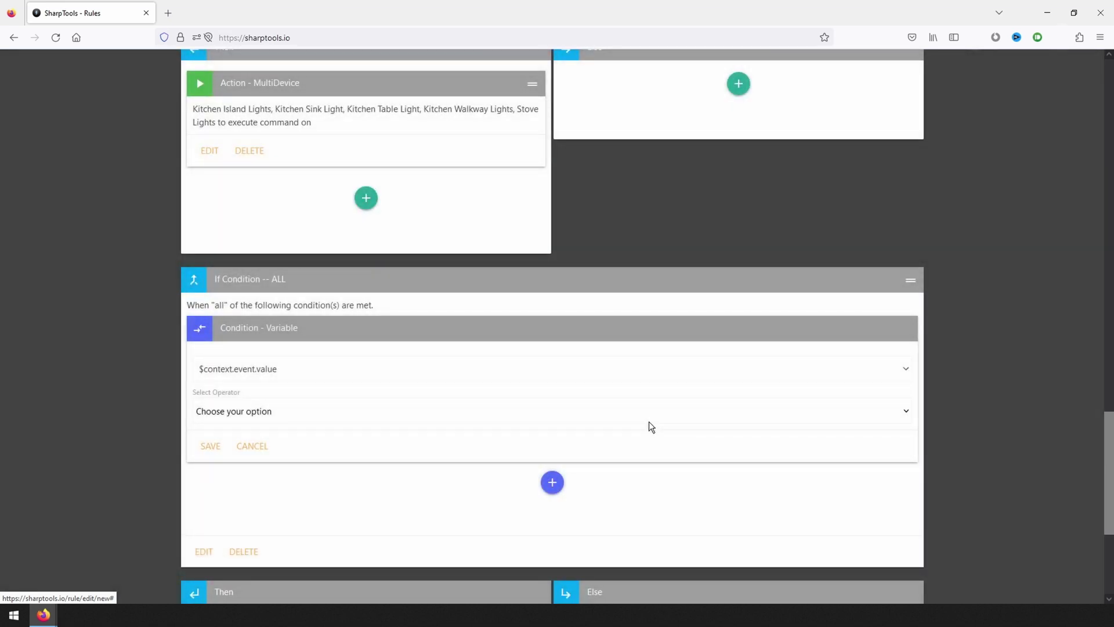
# Set the third If block's event value condition to is down_2x and save it
pyautogui.click(648, 414)
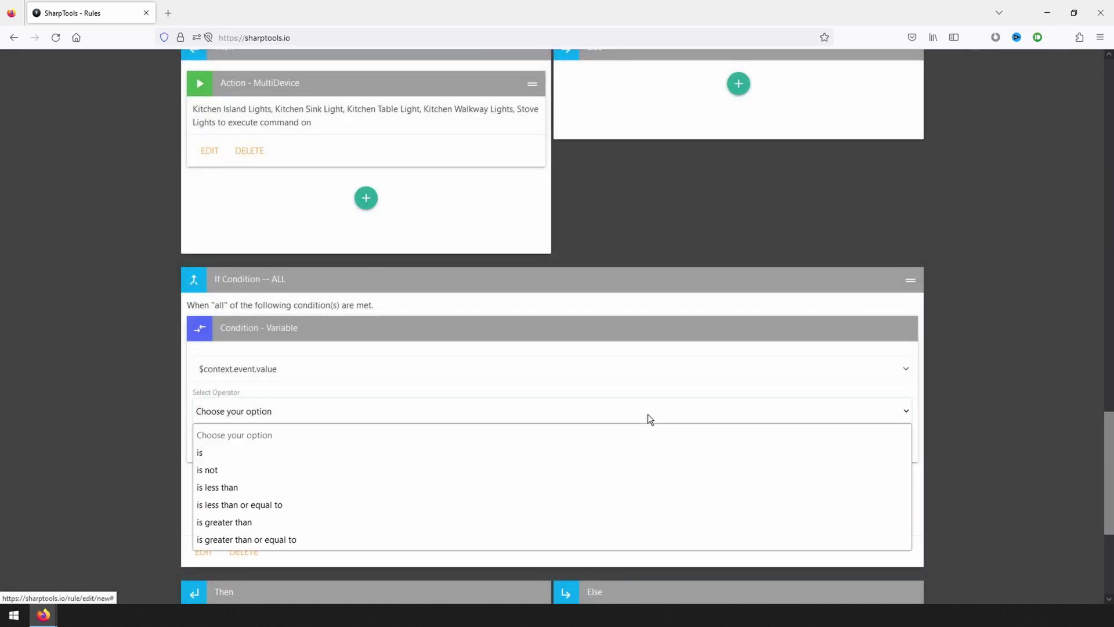
pyautogui.click(604, 459)
pyautogui.click(358, 448)
pyautogui.write('down_2x')
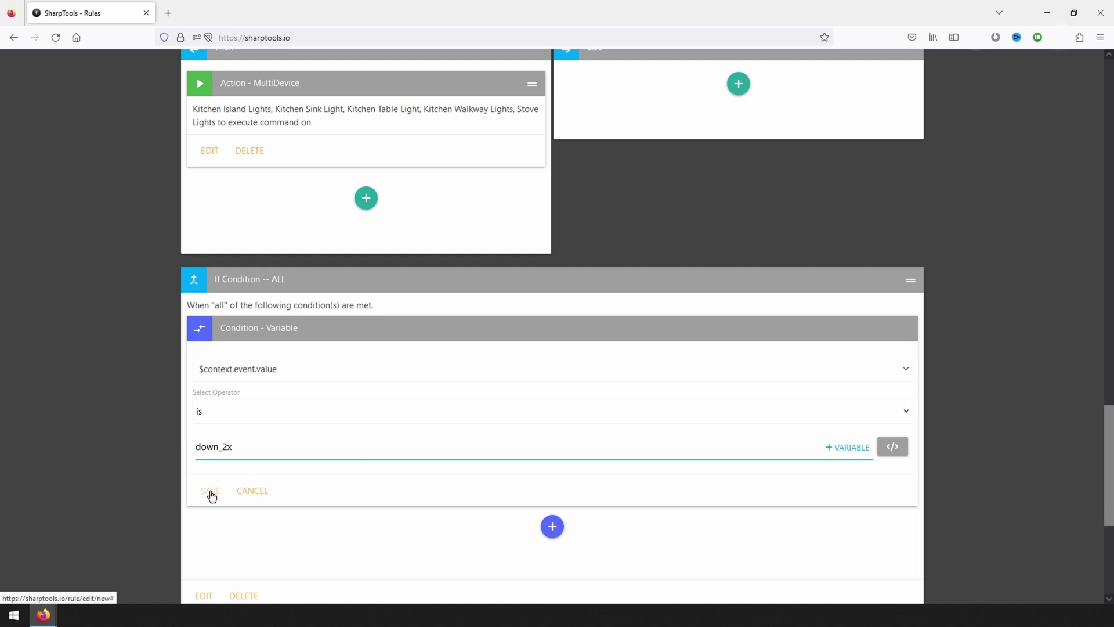
pyautogui.click(211, 491)
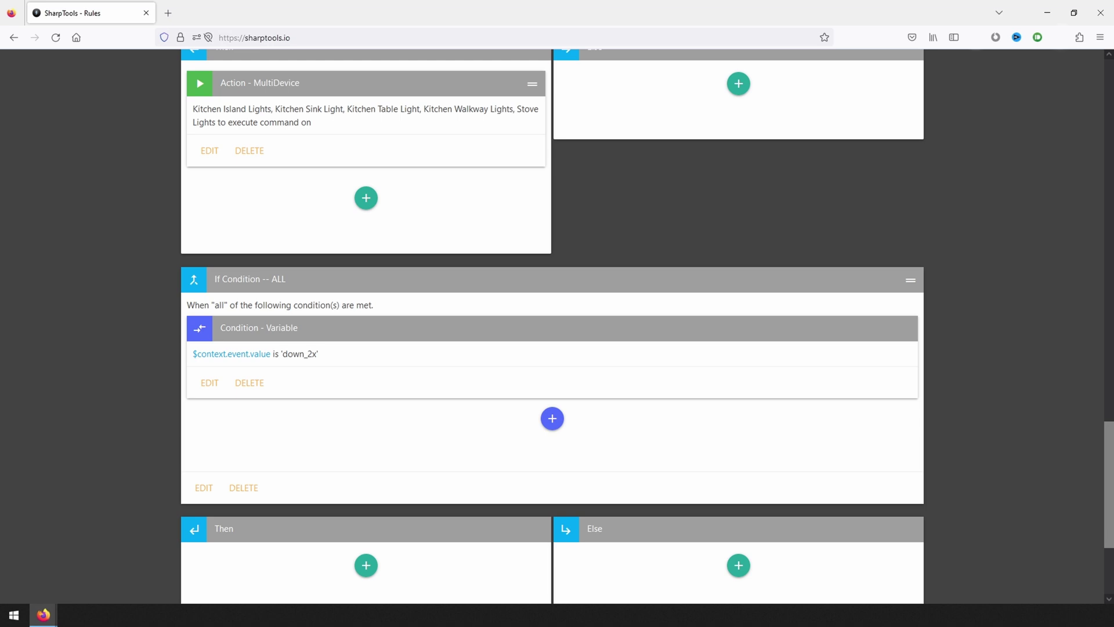
# Add a device action to the Then branch of the third If block, the one for down_2x
pyautogui.moveTo(1105, 431); pyautogui.dragTo(1065, 458)
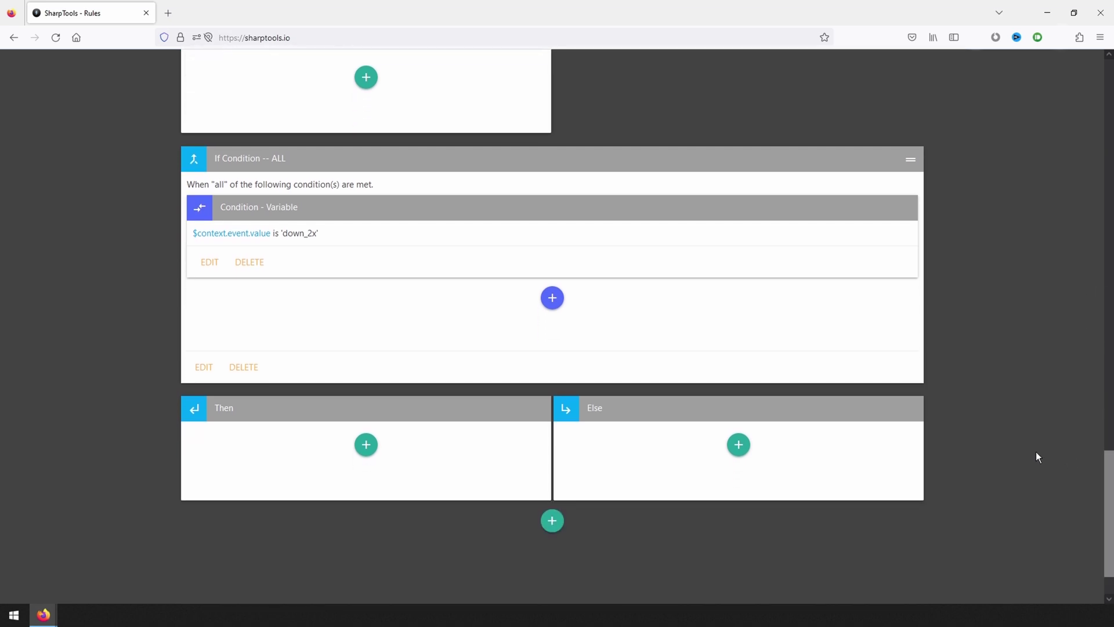
pyautogui.click(365, 445)
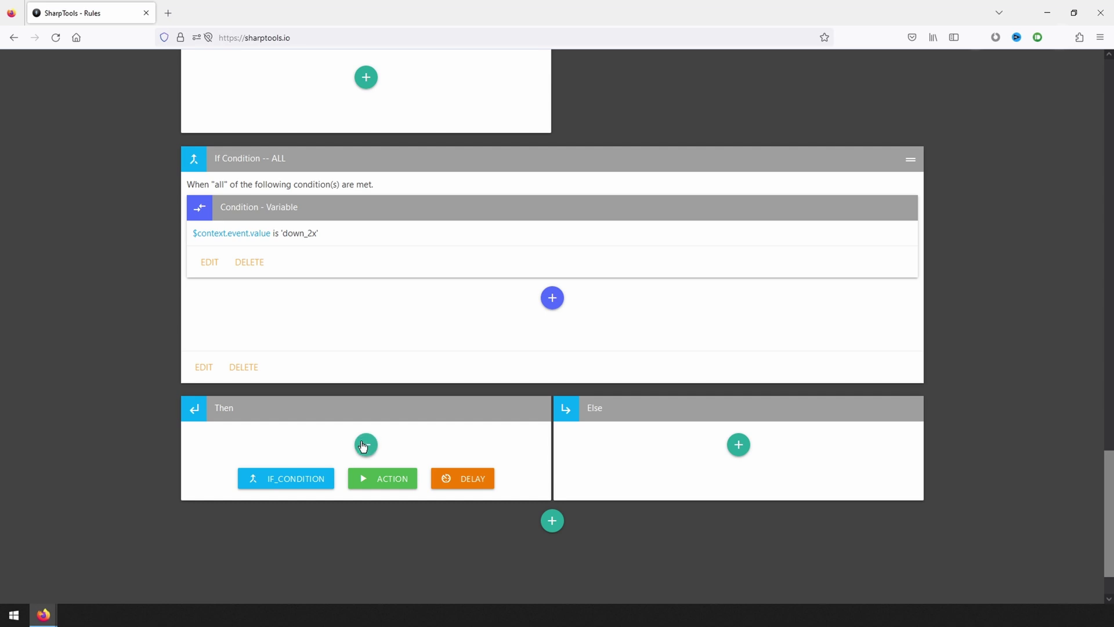
pyautogui.click(370, 481)
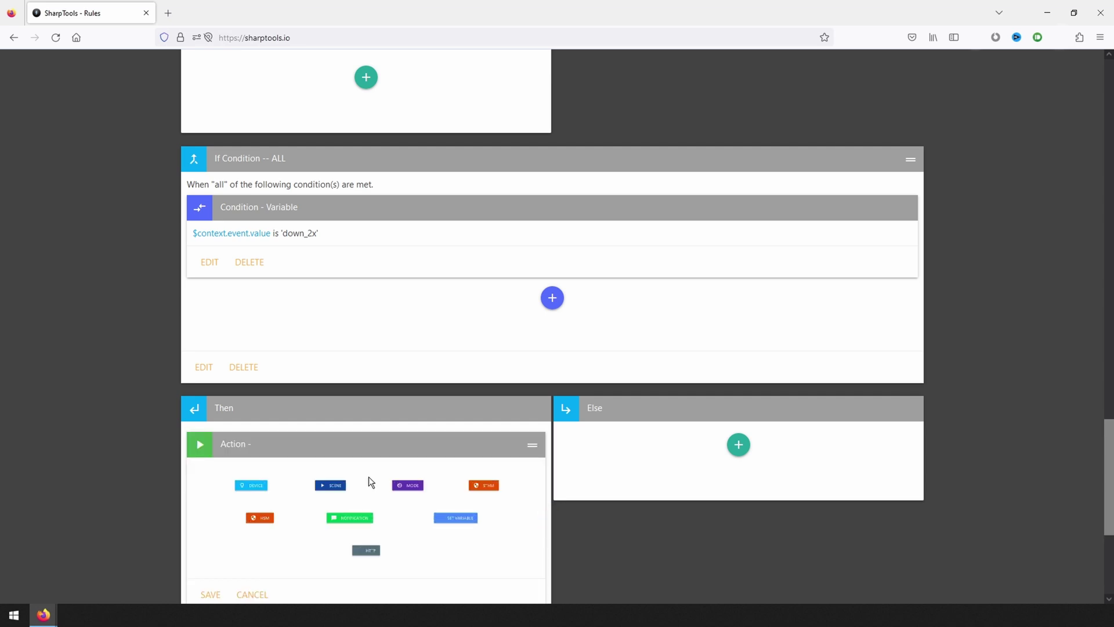
pyautogui.click(270, 489)
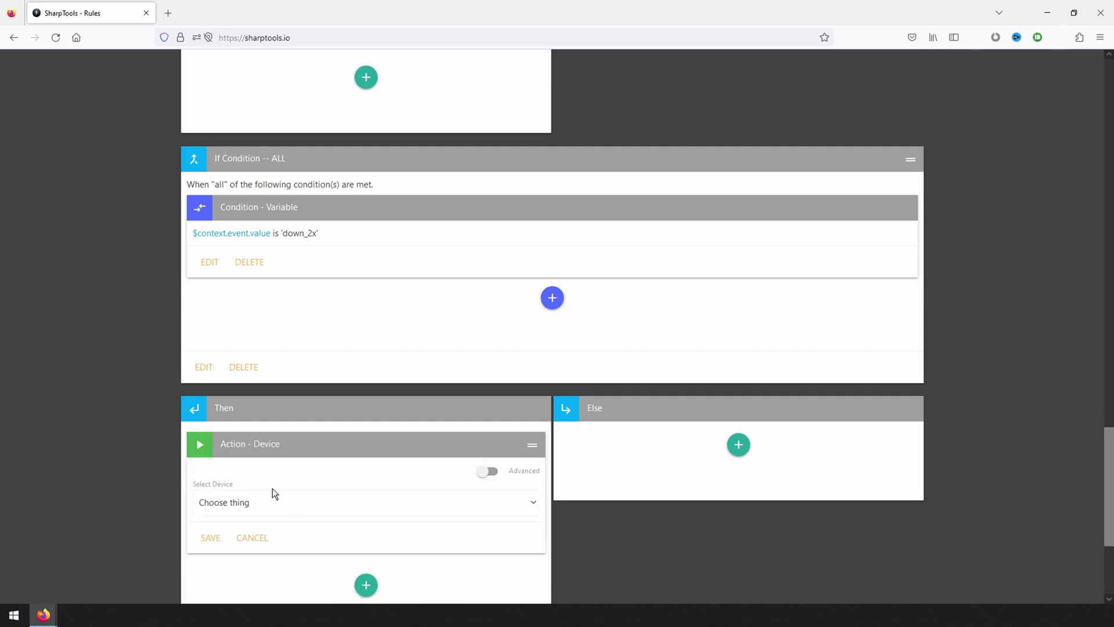
# Select Kitchen Island Lights, Kitchen Sink Light, Kitchen Table Light, Kitchen Walkway Lights and Stove Lights as the action's devices and confirm the selection
pyautogui.click(281, 505)
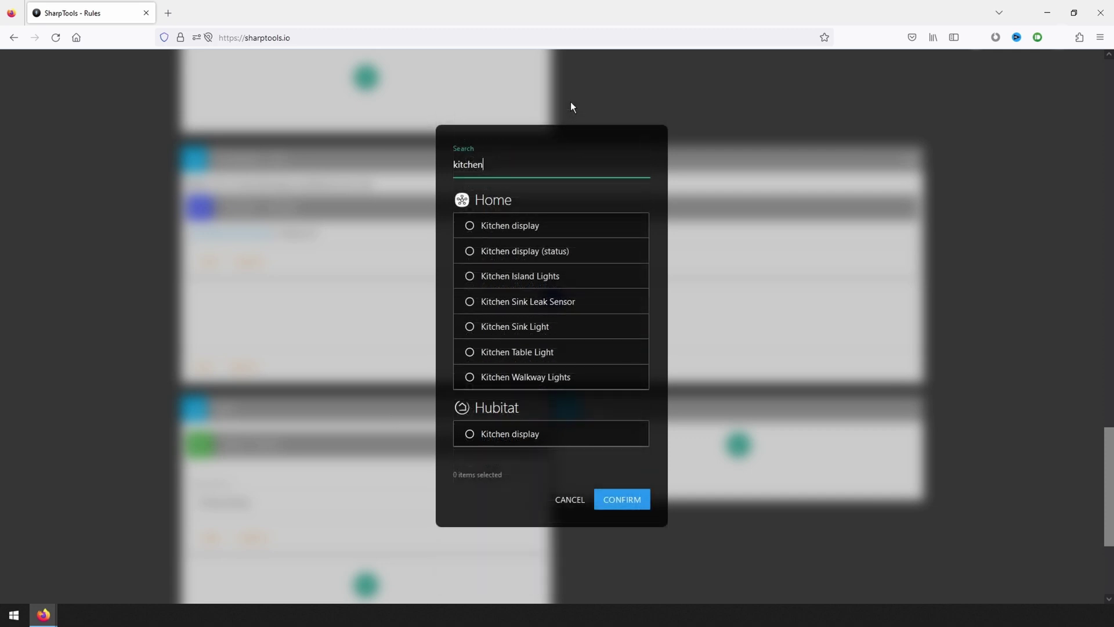
pyautogui.click(608, 272)
pyautogui.click(598, 326)
pyautogui.click(592, 354)
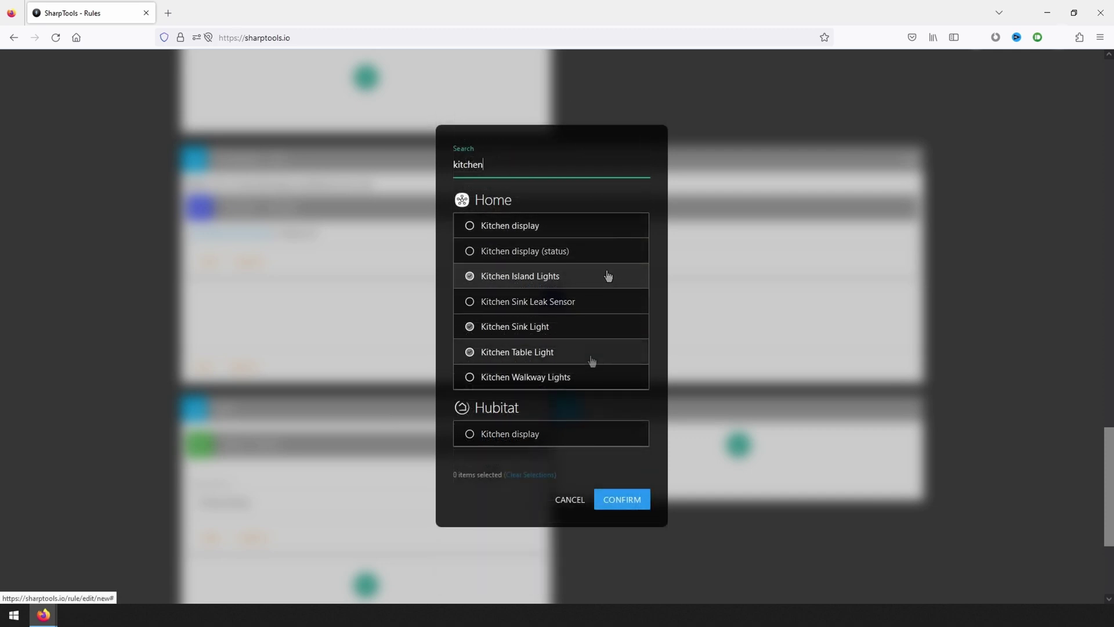
pyautogui.click(589, 379)
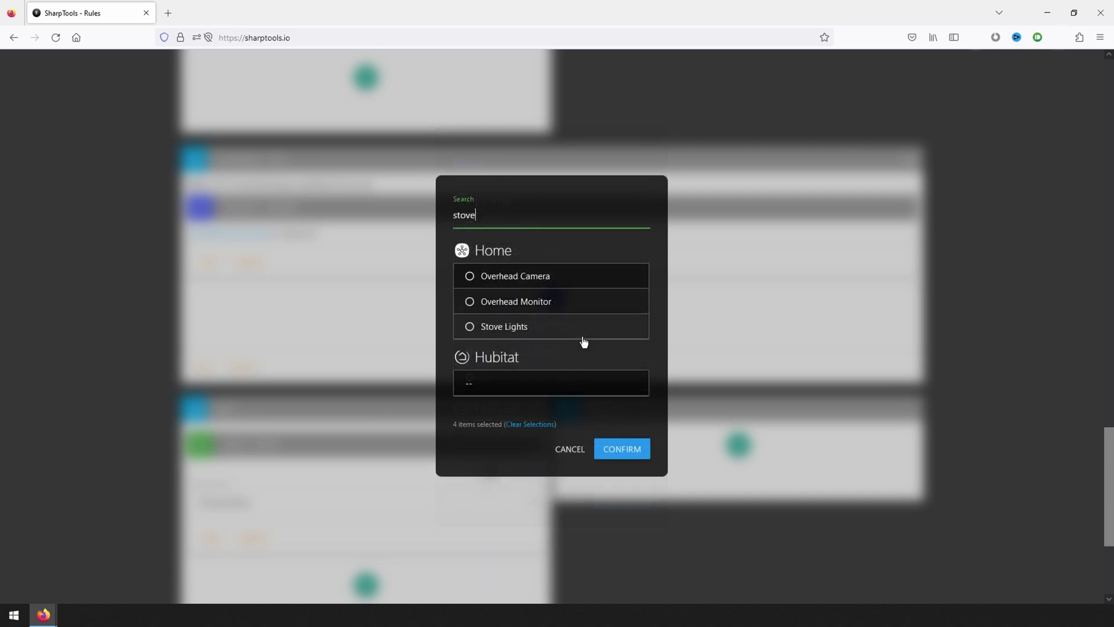
pyautogui.click(584, 335)
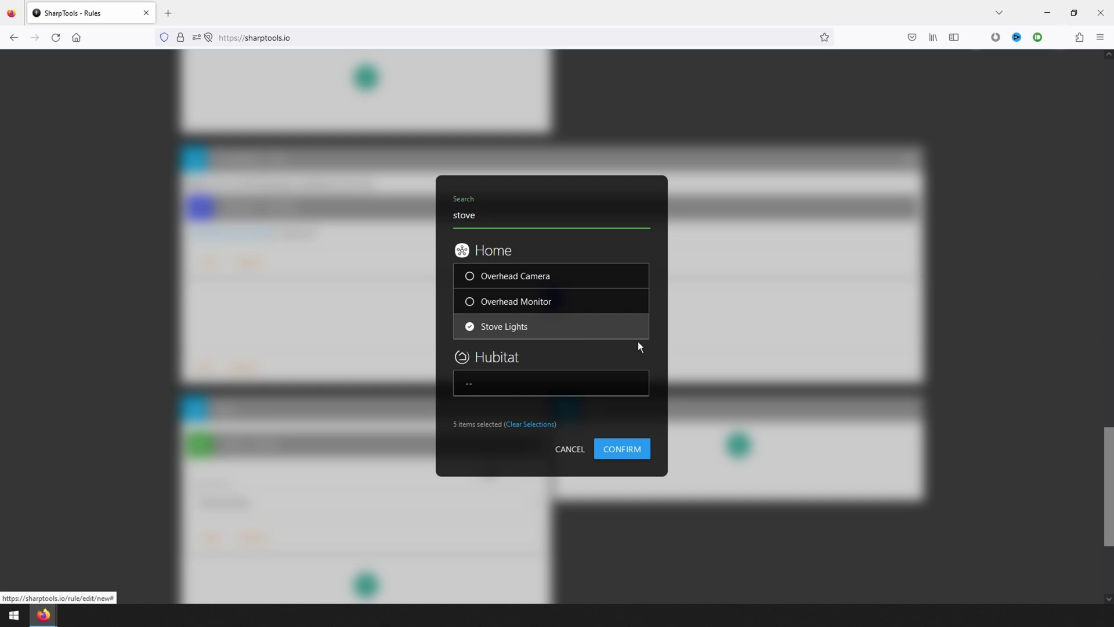
pyautogui.click(630, 457)
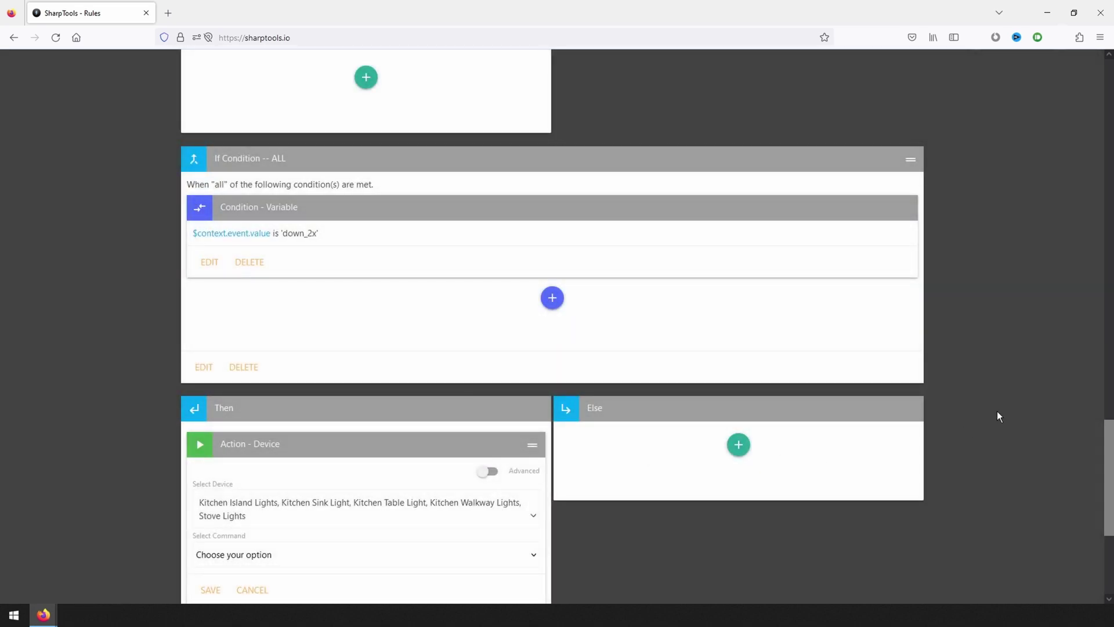
# Set the command for the five selected lights to off, and save both the action and the whole rule
pyautogui.scroll(-1, 997, 413)
pyautogui.click(489, 498)
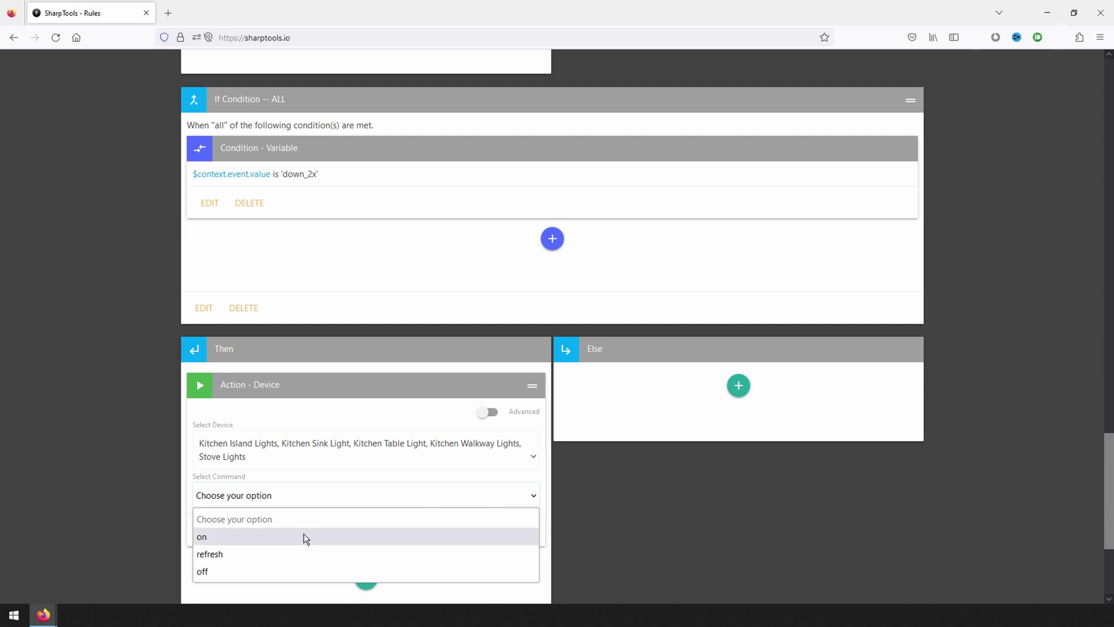
pyautogui.click(225, 567)
pyautogui.click(210, 530)
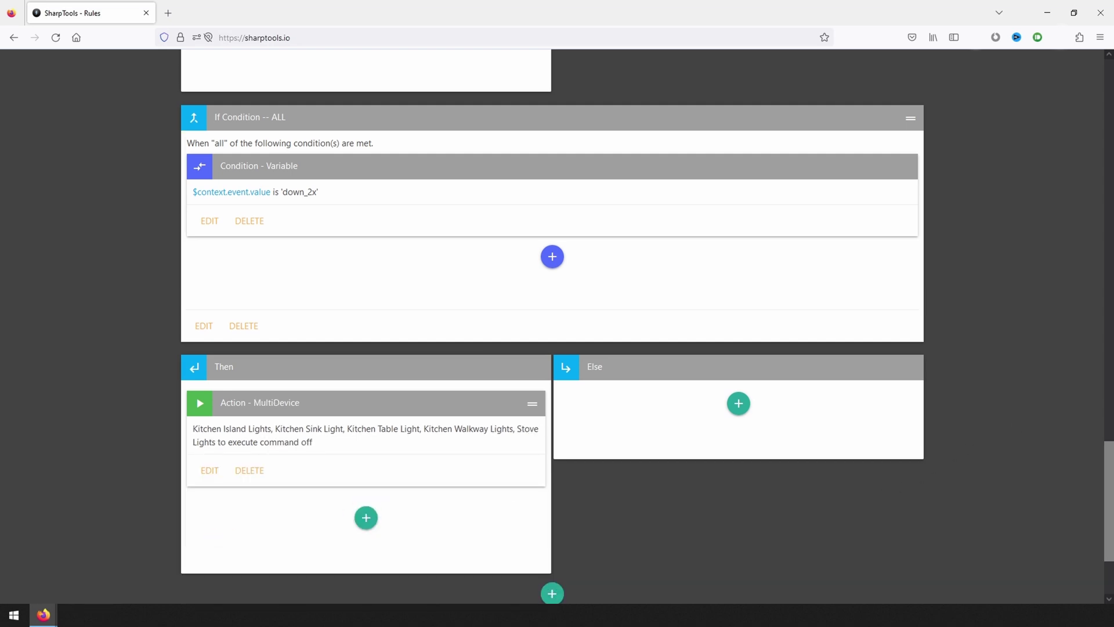
pyautogui.scroll(-2, 1032, 518)
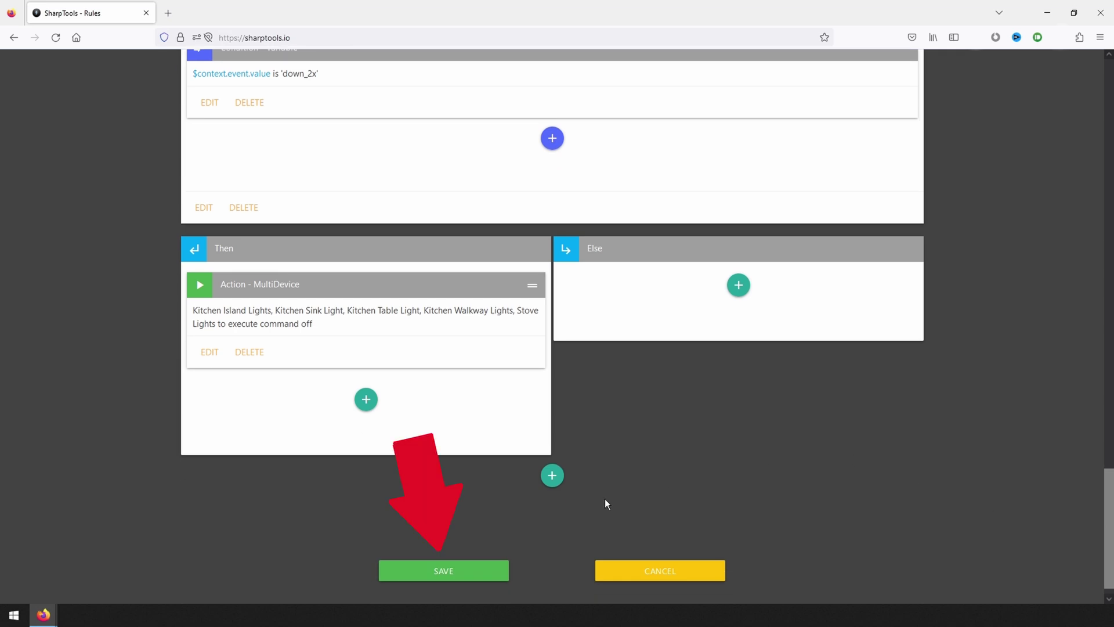
pyautogui.click(471, 572)
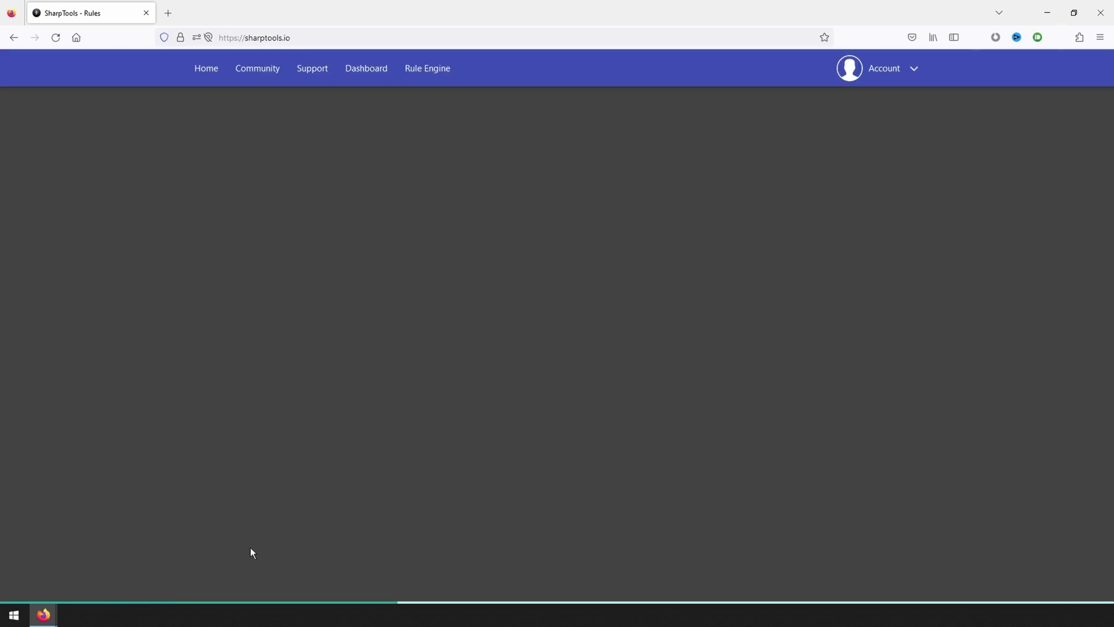
# Take a screenshot of the Kitchen Light Control rule and review its triggers and flow from start to end
pyautogui.click(915, 116)
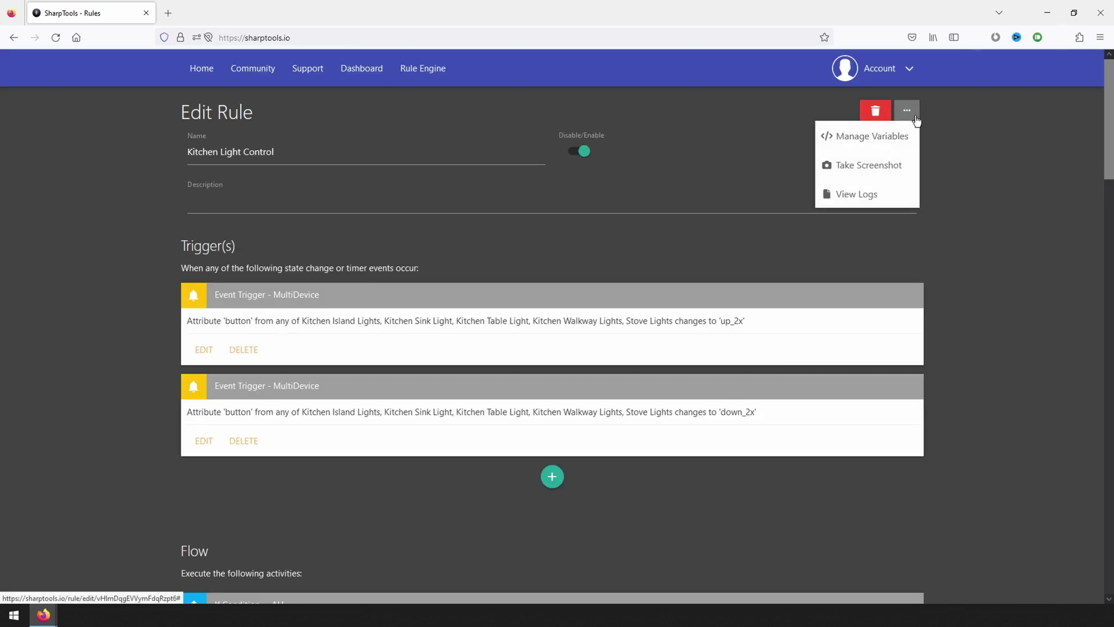
pyautogui.click(899, 168)
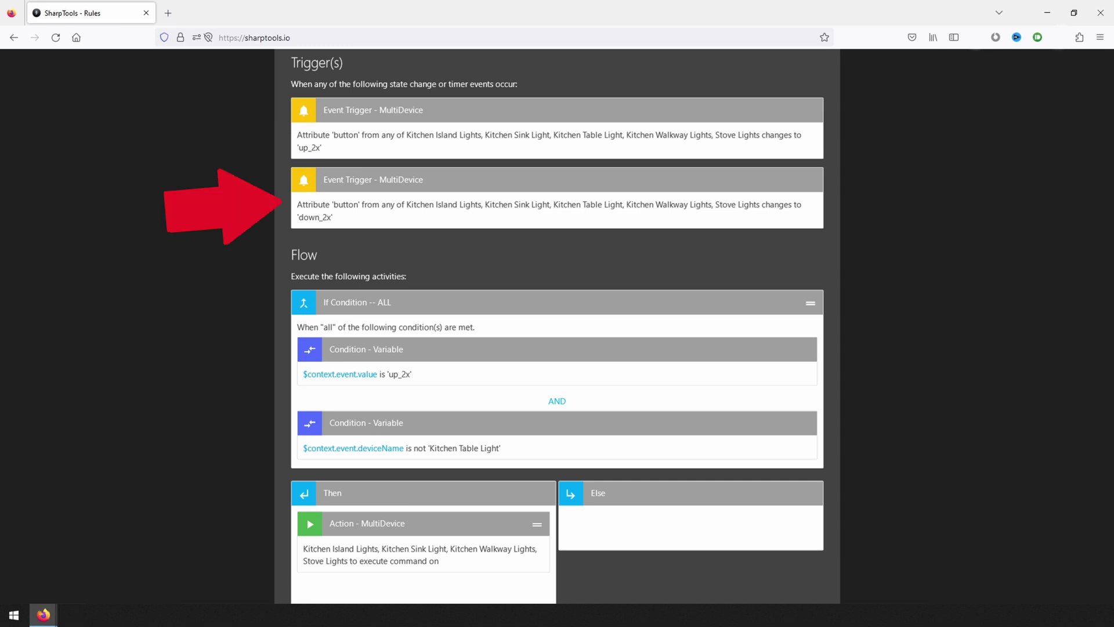
pyautogui.scroll(-3, 557, 325)
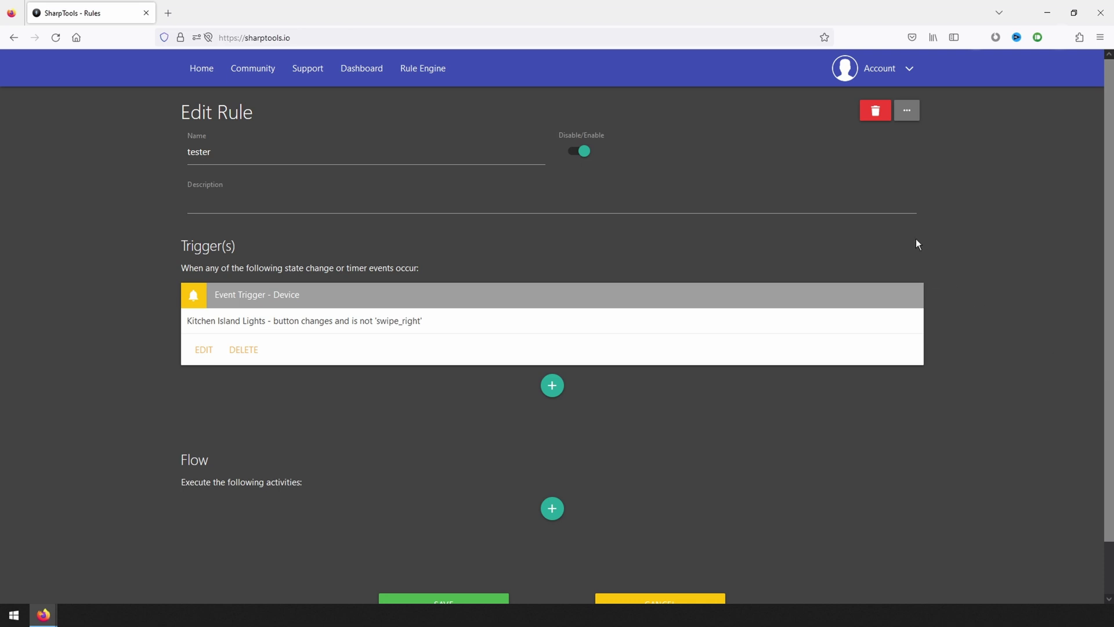
# Open the logs of the tester rule to examine the recorded Kitchen Island Lights button events
pyautogui.click(908, 122)
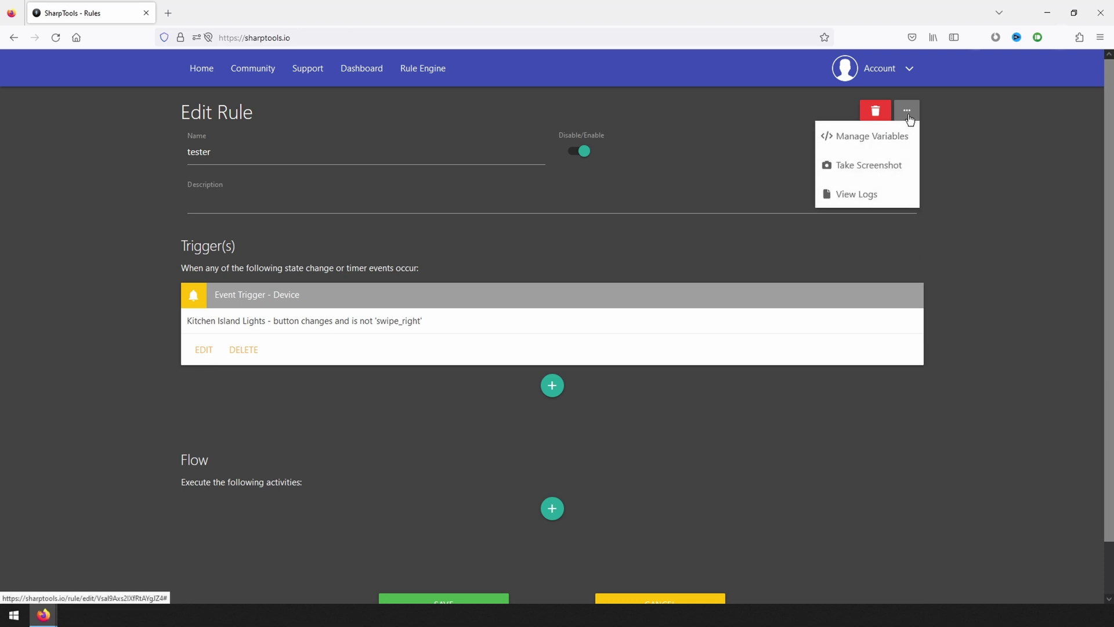
pyautogui.click(878, 198)
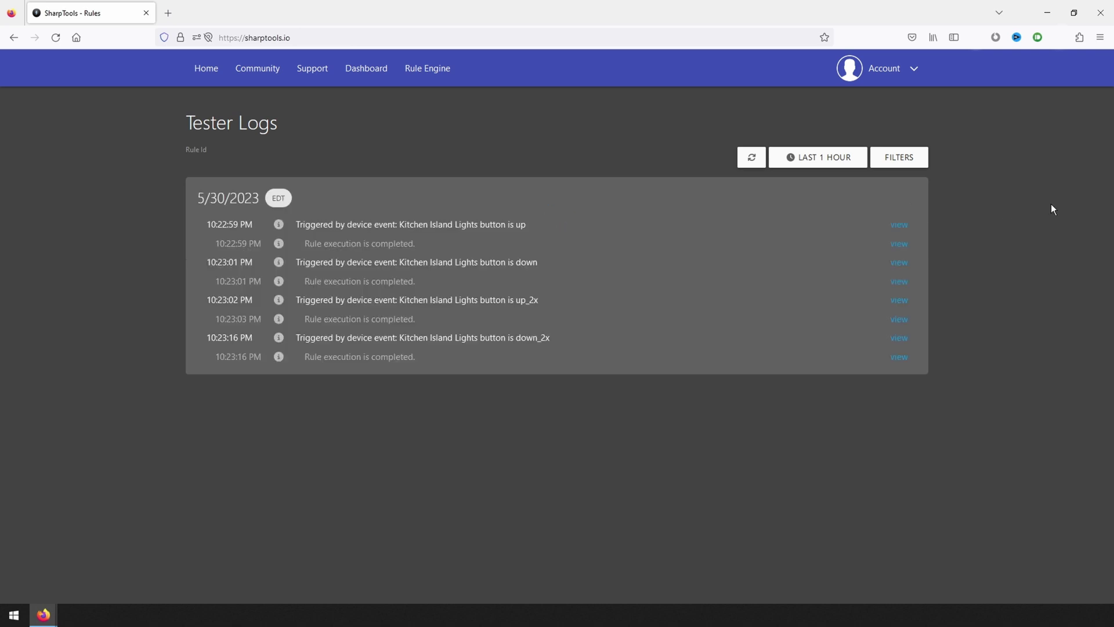